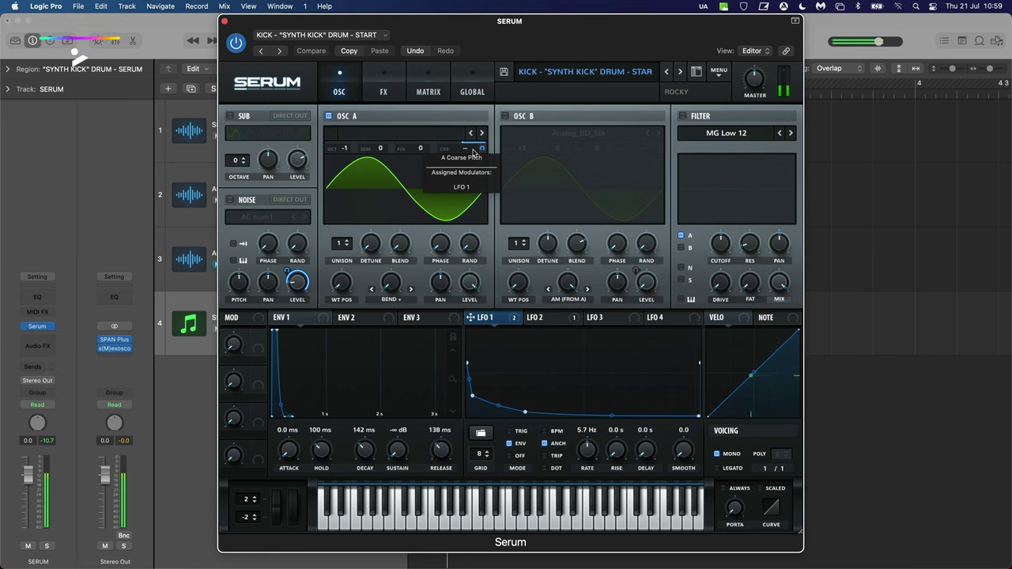
Step: In Serum's mod matrix, set LFO 1's depth on oscillator A coarse pitch to about 5
click(428, 83)
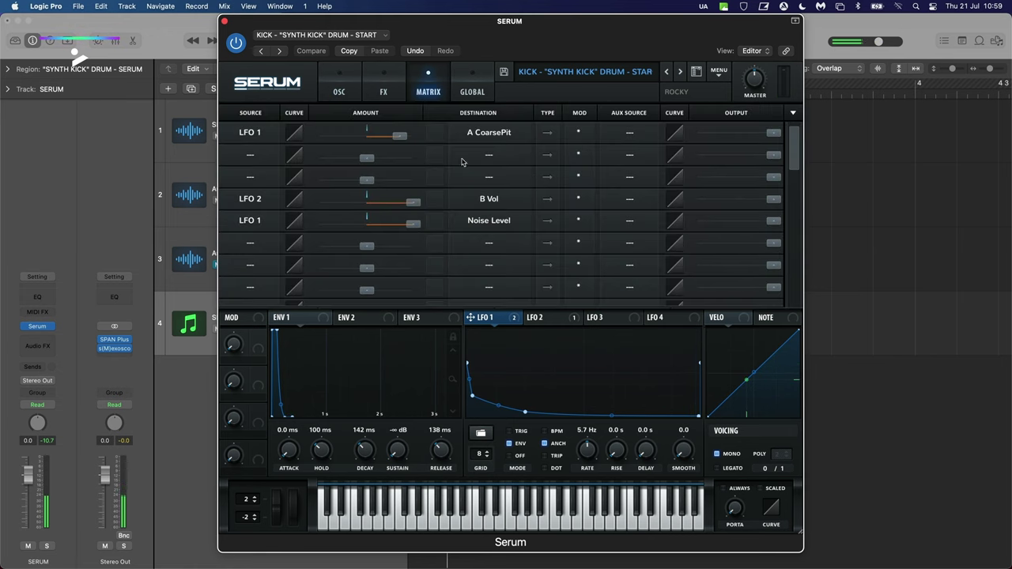
drag(403, 141, 422, 140)
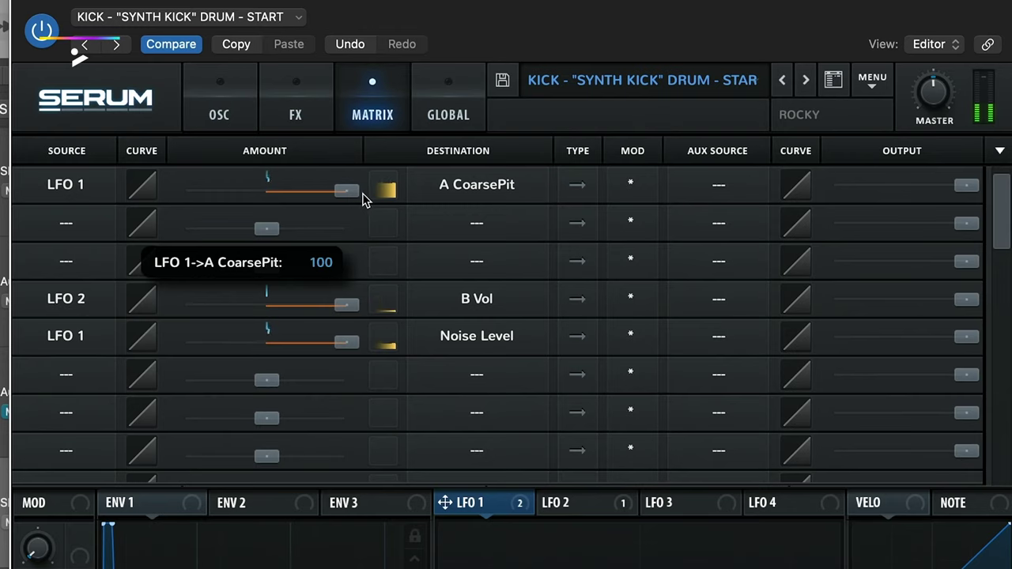
drag(363, 199, 327, 197)
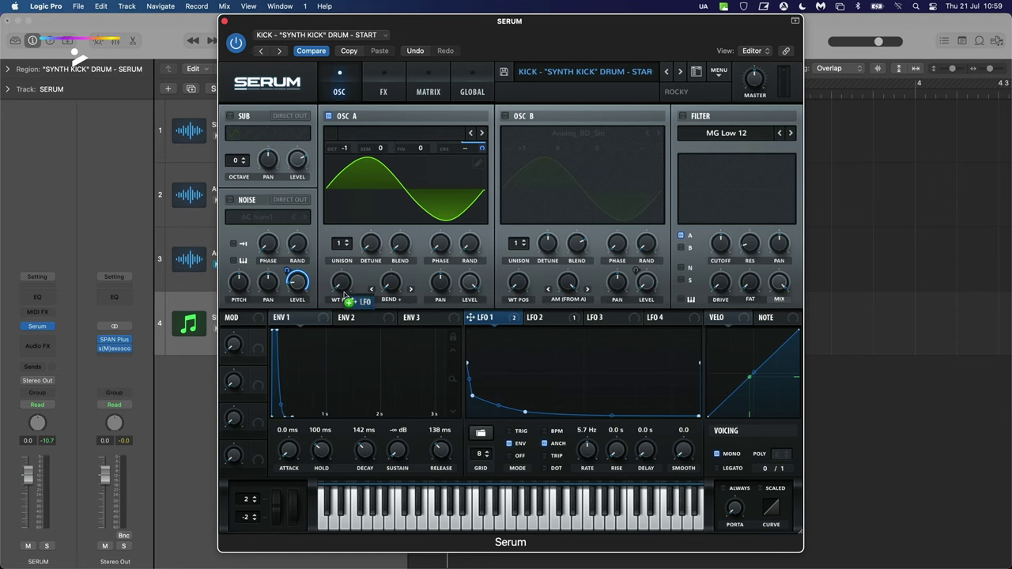
Step: Route LFO 1 to oscillator A's wavetable position and bend, show the 3D wavetable, and enable noise
drag(344, 295, 342, 290)
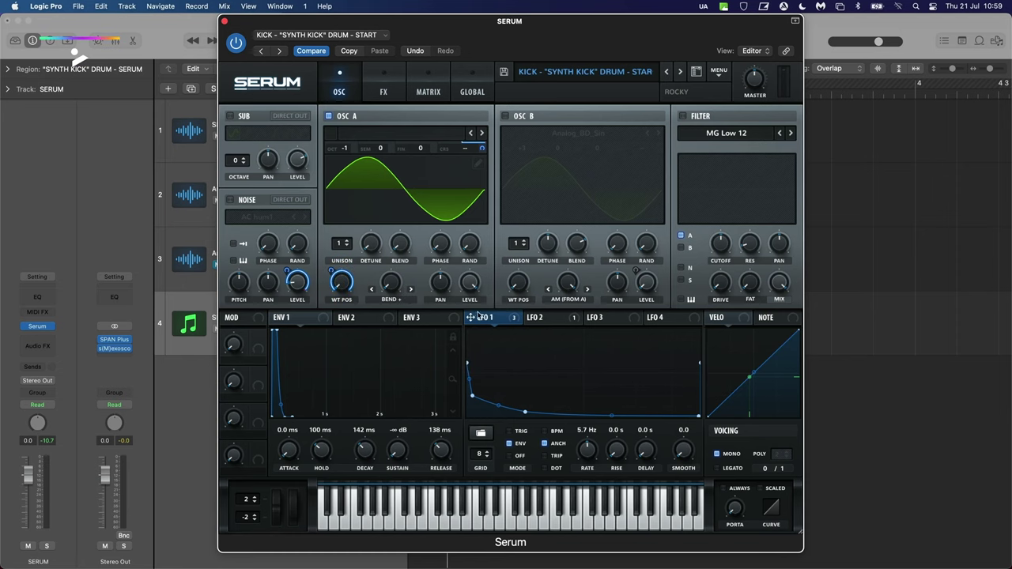
click(453, 213)
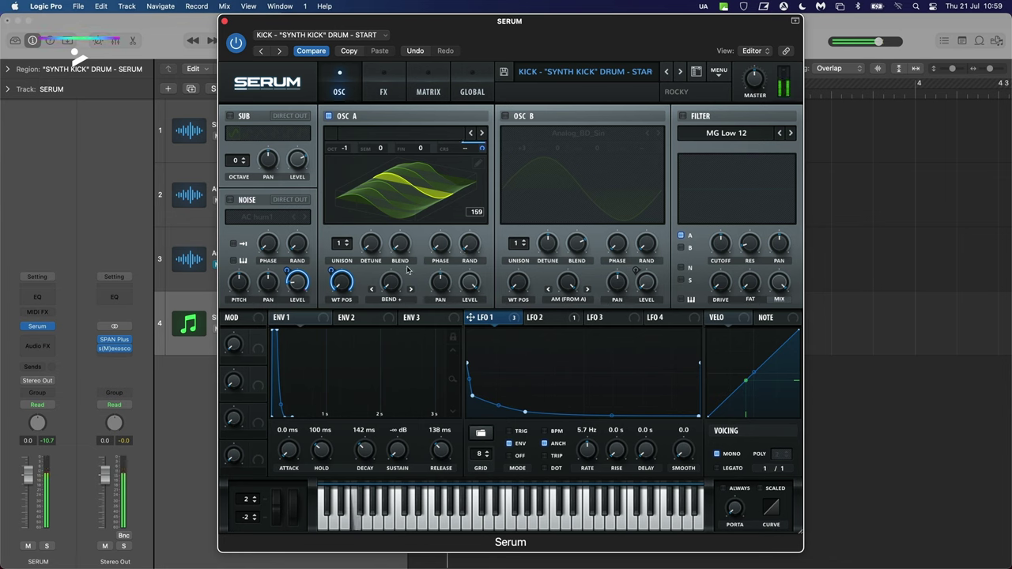
drag(486, 307, 410, 307)
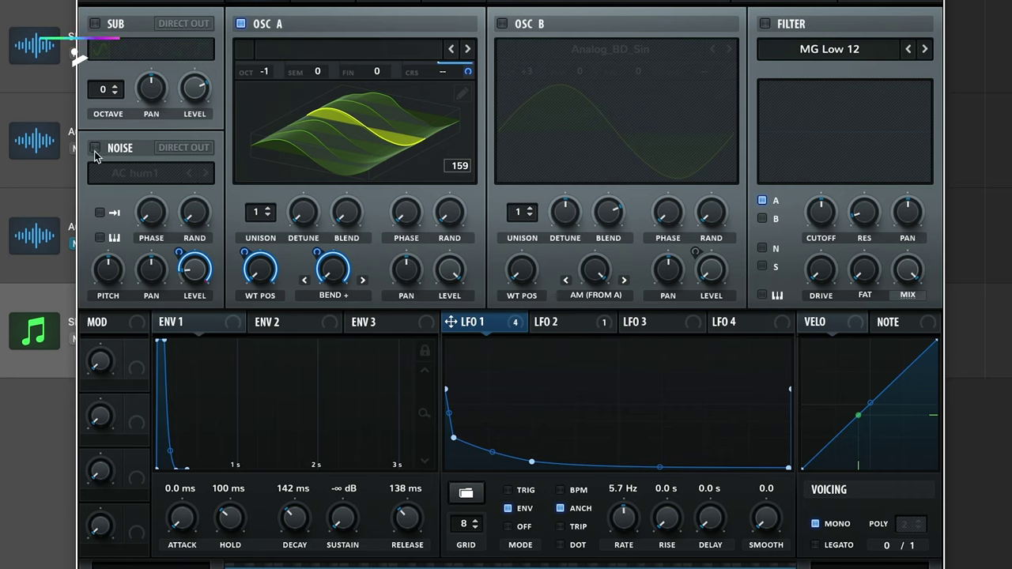
click(95, 148)
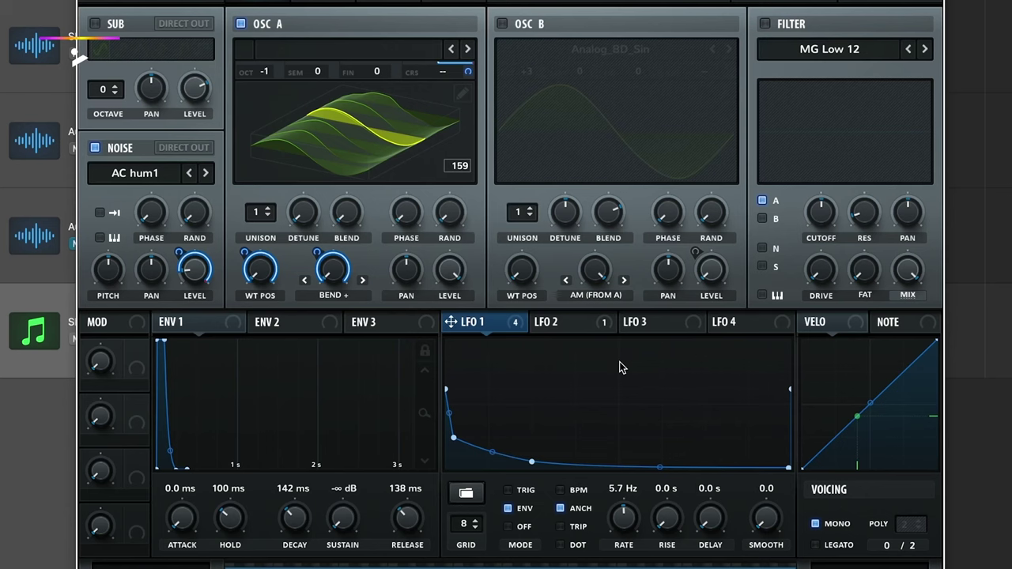
Step: Turn on oscillator B and isolate it by muting oscillator A and the noise layer
click(513, 30)
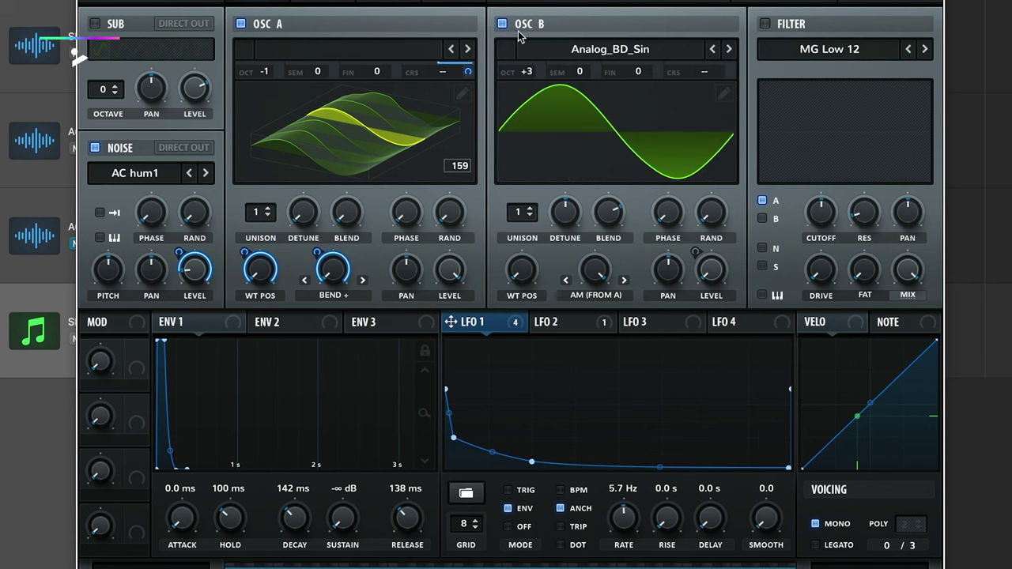
click(240, 24)
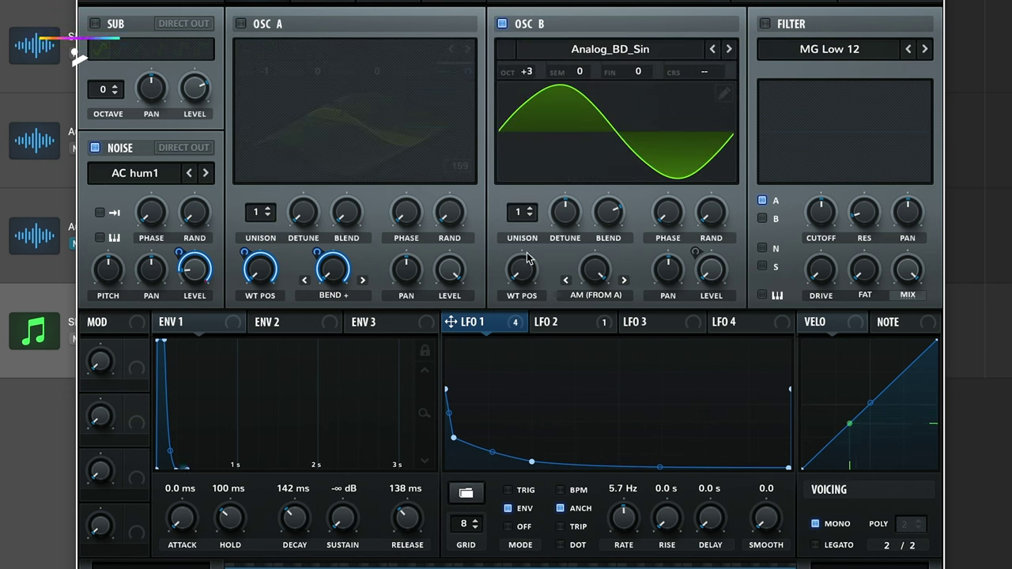
click(568, 322)
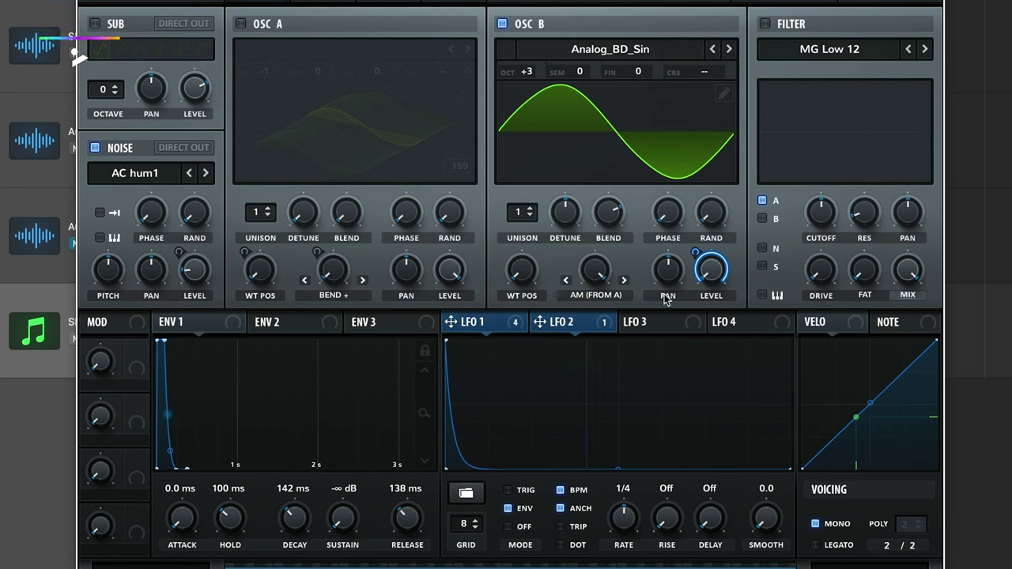
click(95, 147)
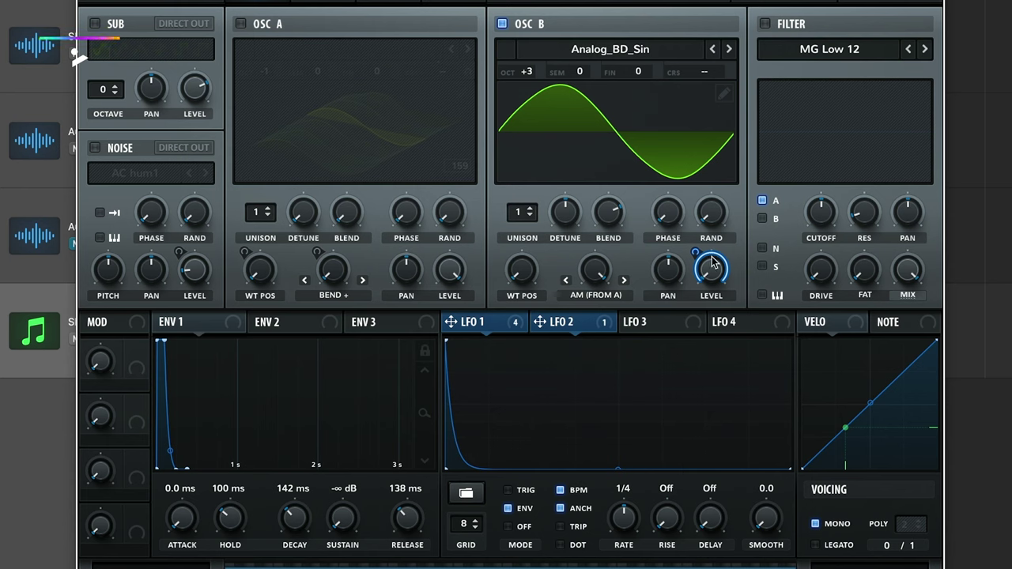
Step: Set oscillator B's level to about 80% and its warp amount to 45%
mouse_move(712, 273)
mouse_down()
mouse_move(729, 168)
mouse_move(700, 271)
mouse_up()
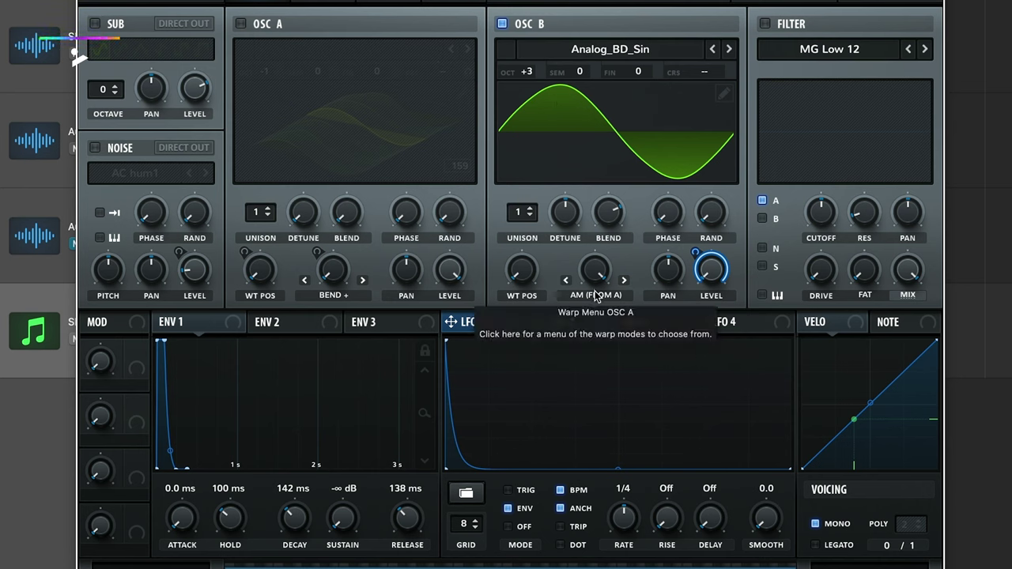
drag(596, 269, 616, 461)
drag(605, 286, 614, 175)
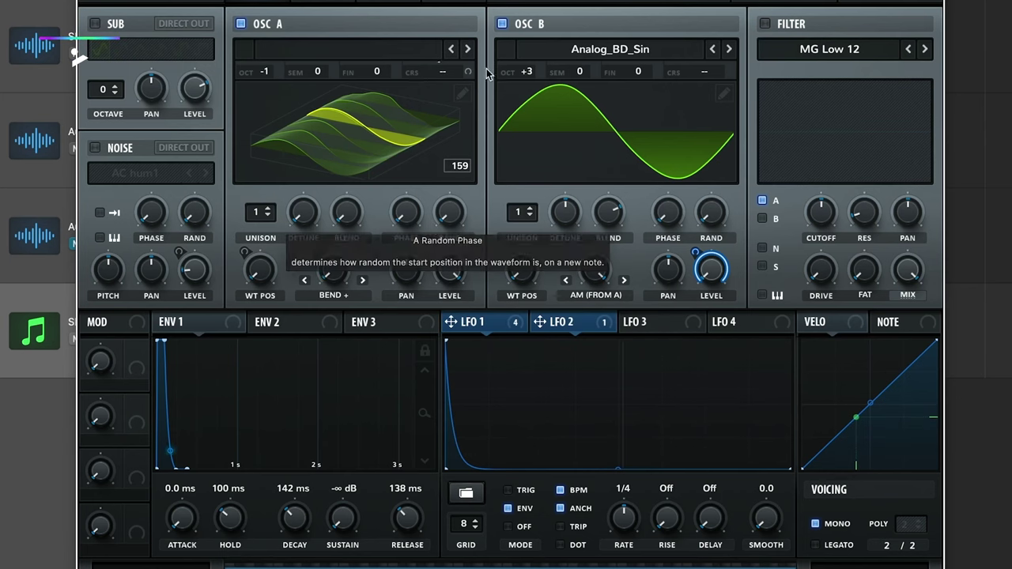
Step: Compare oscillator B on and off, re-enable the noise layer, and show the effects rack
click(504, 25)
click(505, 26)
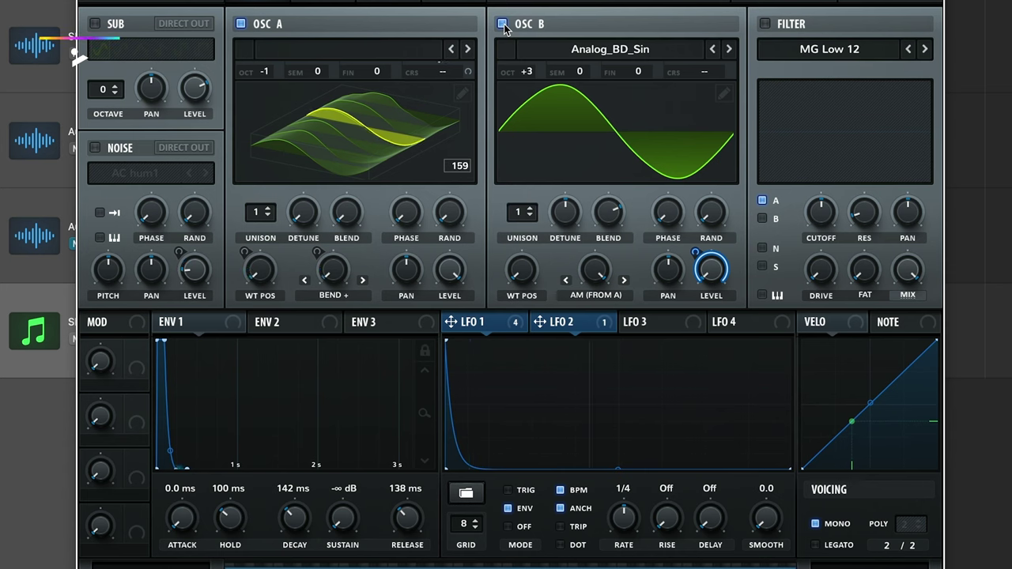
click(504, 25)
click(504, 24)
click(95, 148)
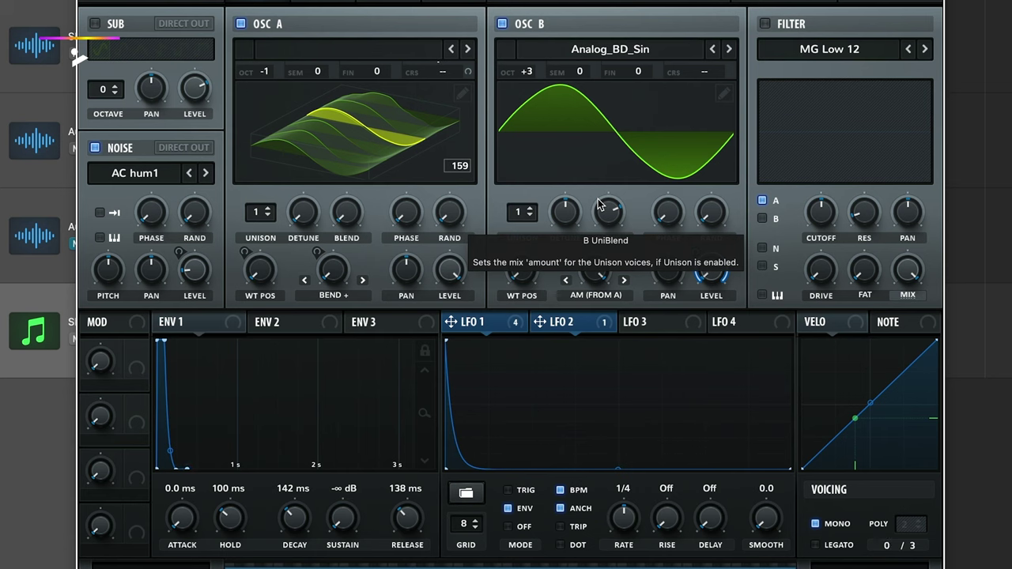
click(375, 3)
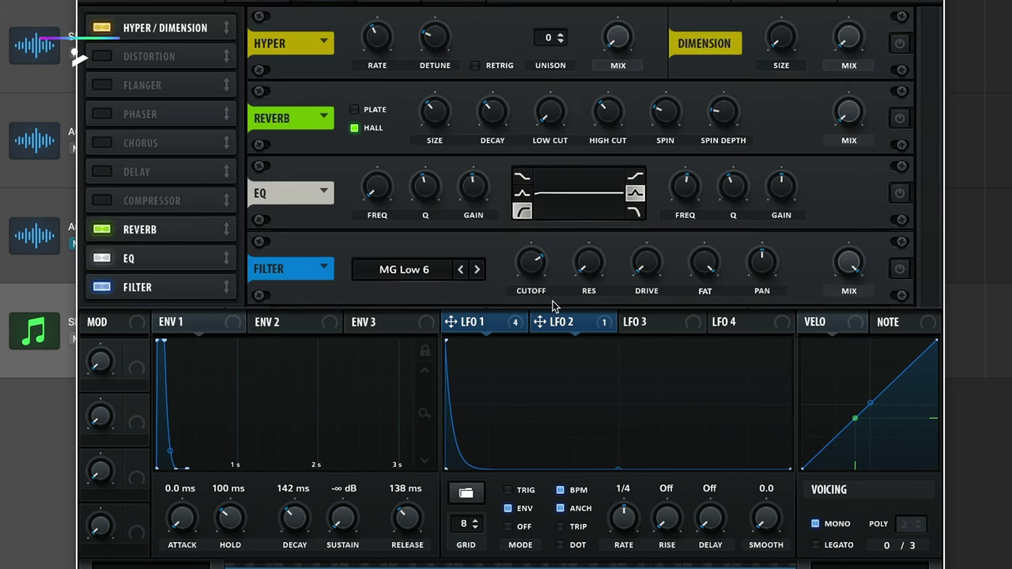
Step: Show LFO 1, move Serum left, and check the kick's spectrum in SPAN Plus before closing it
click(526, 326)
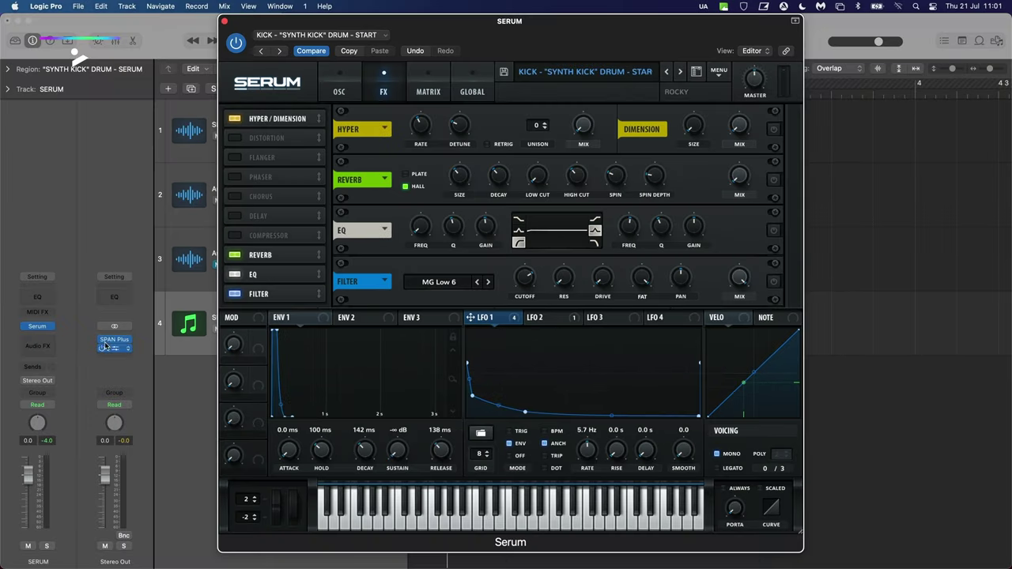
click(115, 341)
drag(503, 24, 299, 24)
click(800, 28)
key(space)
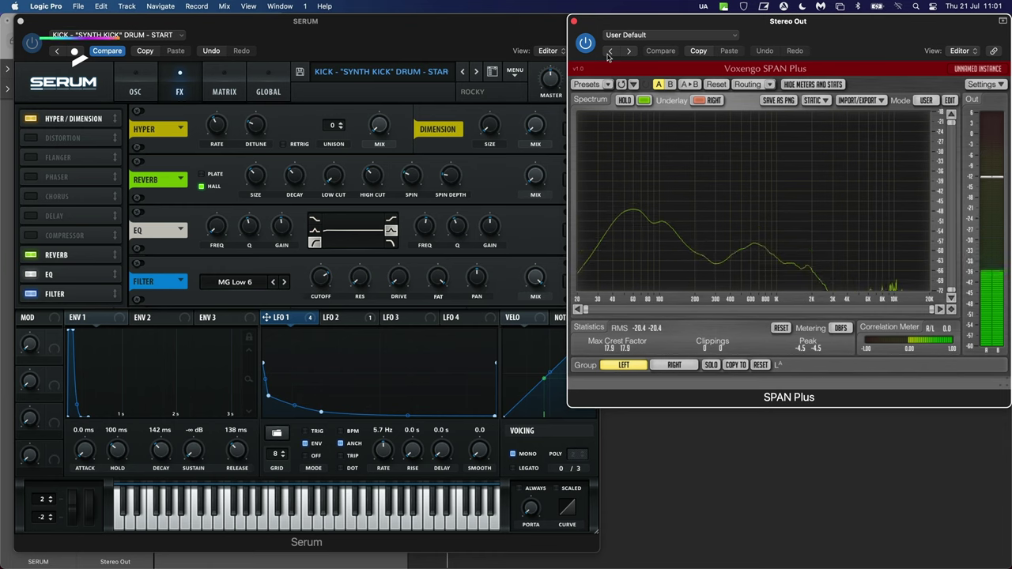
click(575, 22)
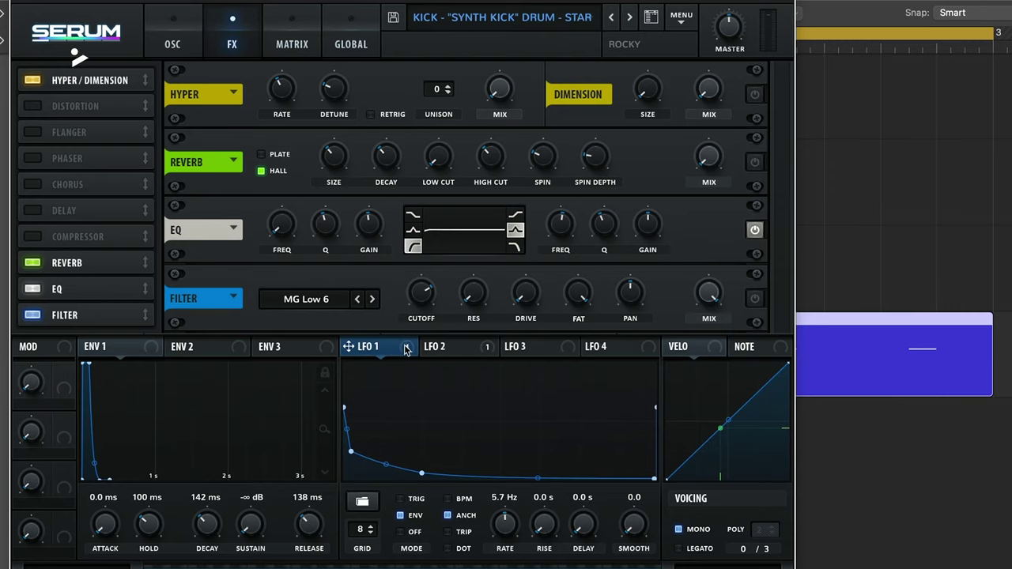
Step: Assign LFO 1 to the EQ gain at about -31 depth, and to the EQ frequency
drag(406, 350, 645, 239)
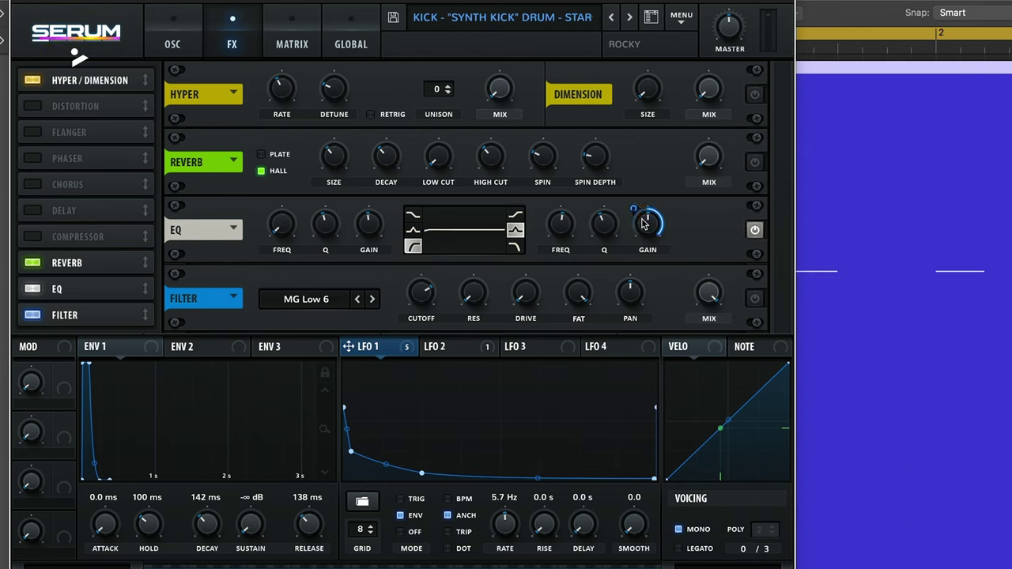
drag(635, 207, 634, 264)
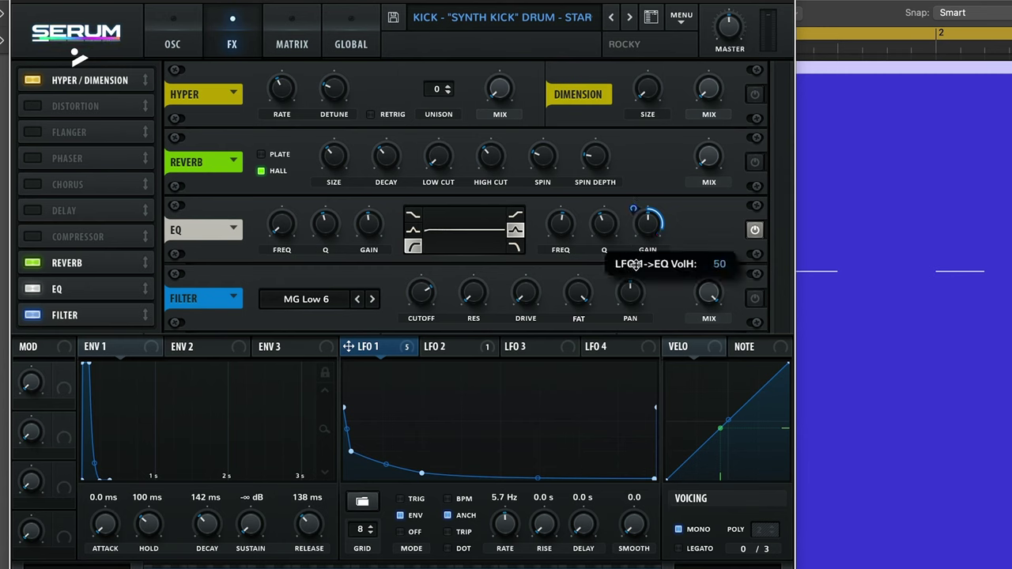
drag(635, 211, 635, 267)
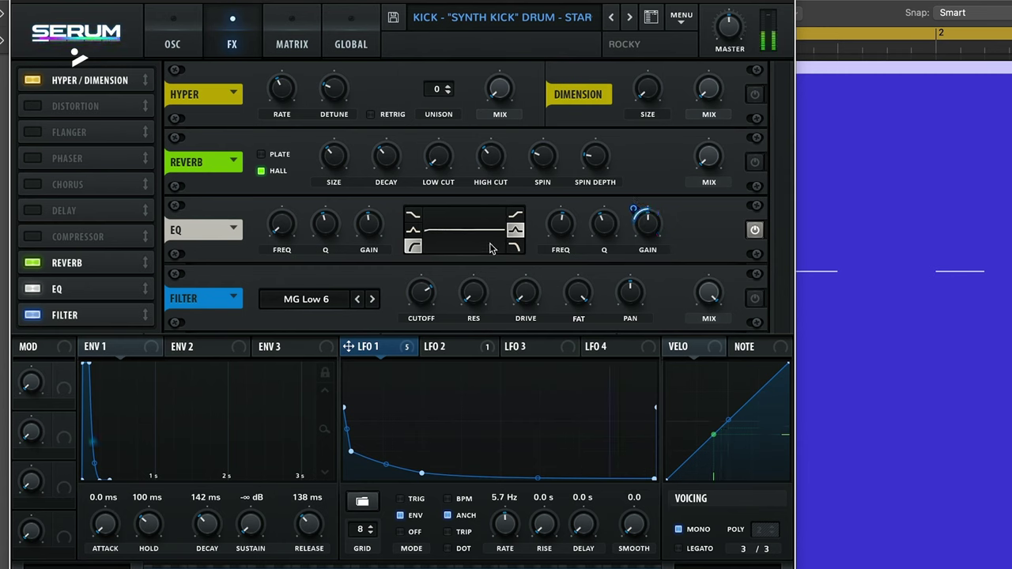
mouse_move(629, 216)
mouse_down()
mouse_move(629, 231)
mouse_move(629, 214)
mouse_up()
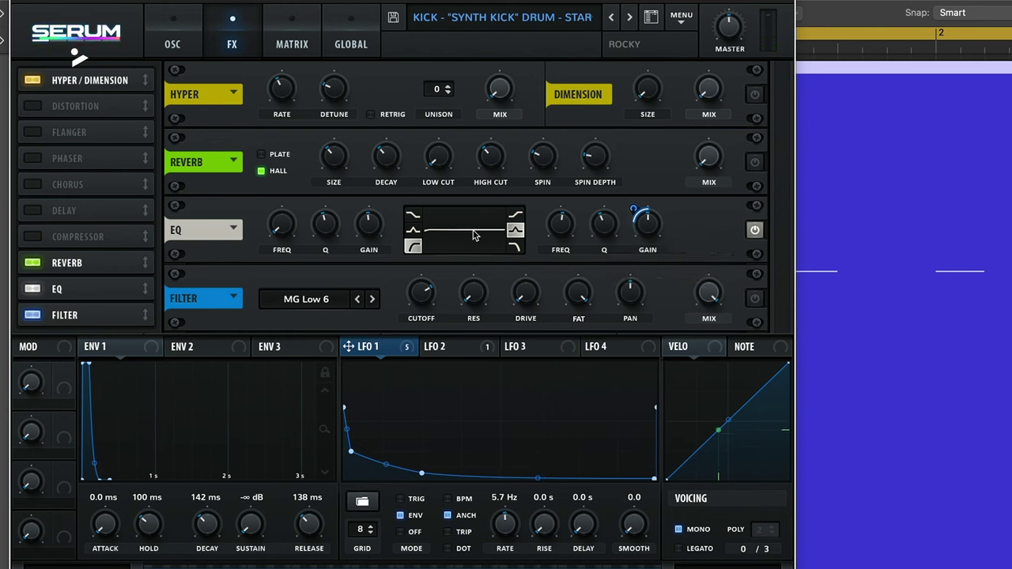
drag(631, 210, 475, 244)
drag(633, 209, 632, 212)
drag(413, 351, 277, 272)
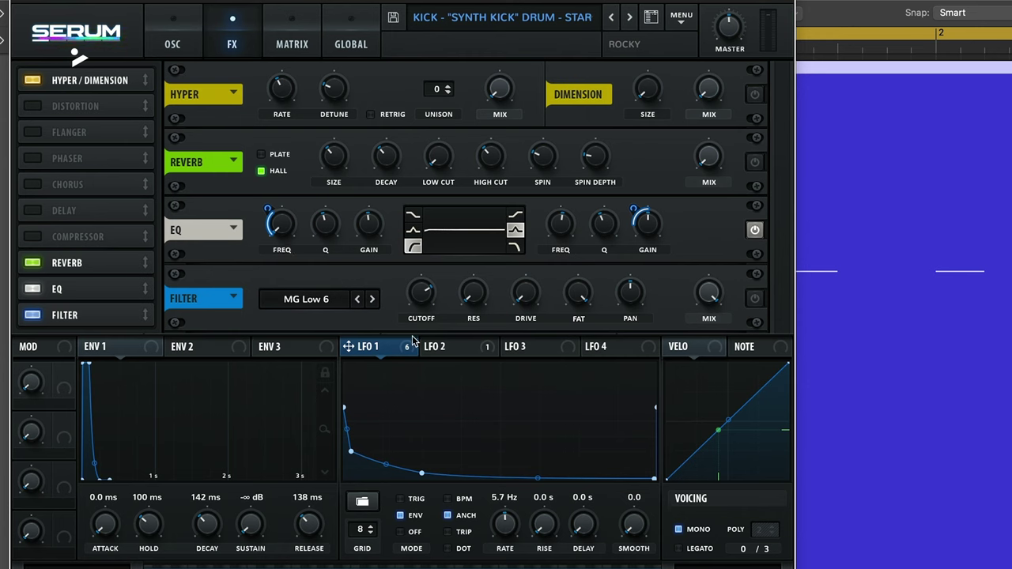
Step: Modulate reverb mix with LFO 1, enable reverb at 71% wet, disable the filter, set Dimension depth 54
drag(406, 353, 699, 146)
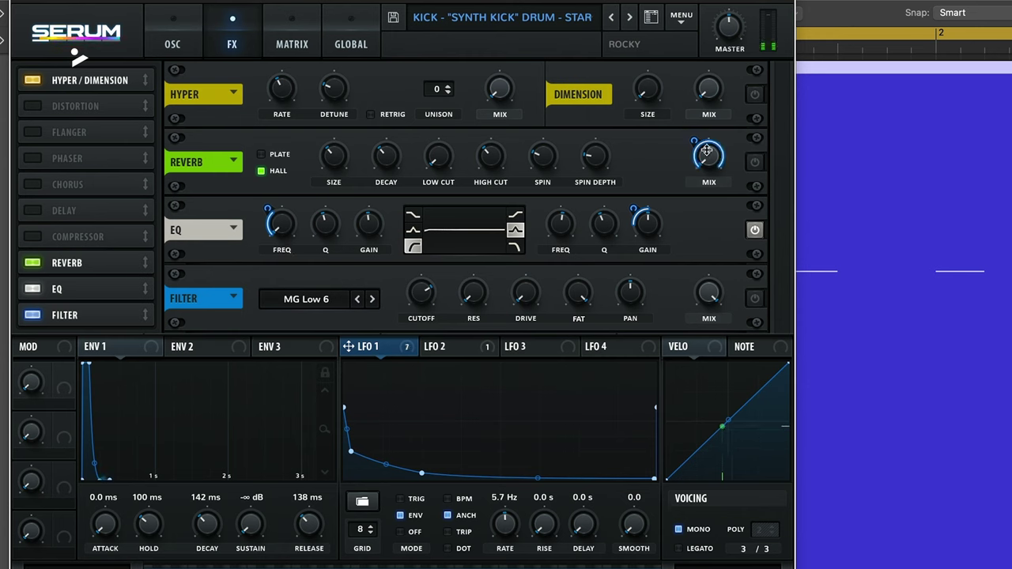
click(755, 163)
click(755, 299)
drag(710, 156, 696, 213)
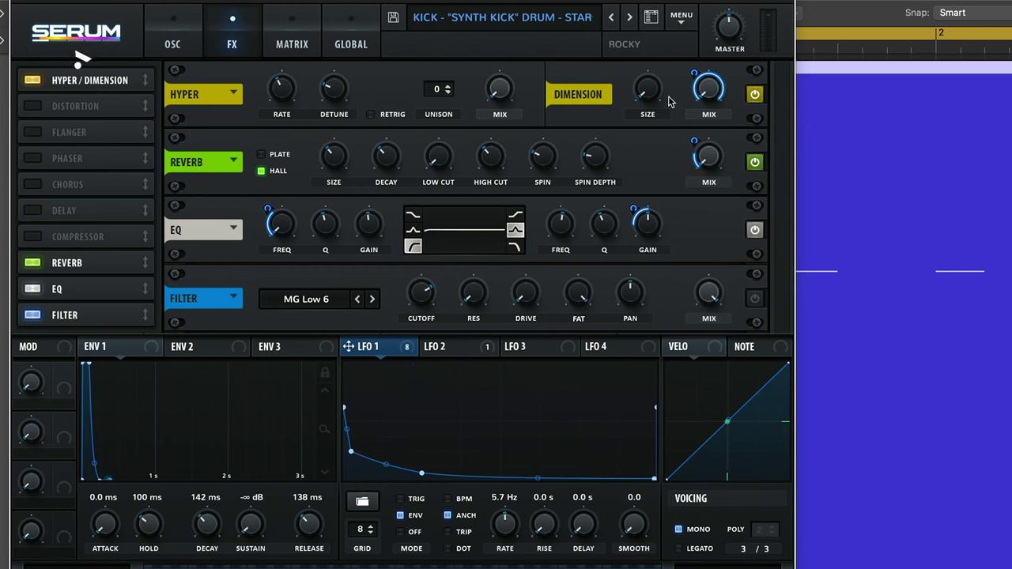
drag(692, 96, 695, 133)
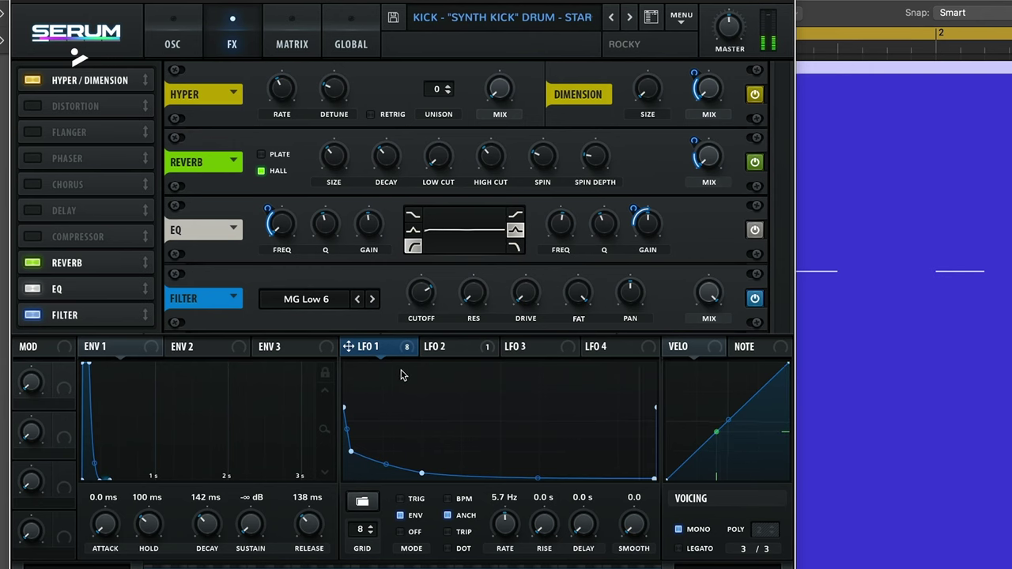
Step: Raise the FX filter cutoff to about 3429 Hz and move the Serum window right
mouse_move(421, 304)
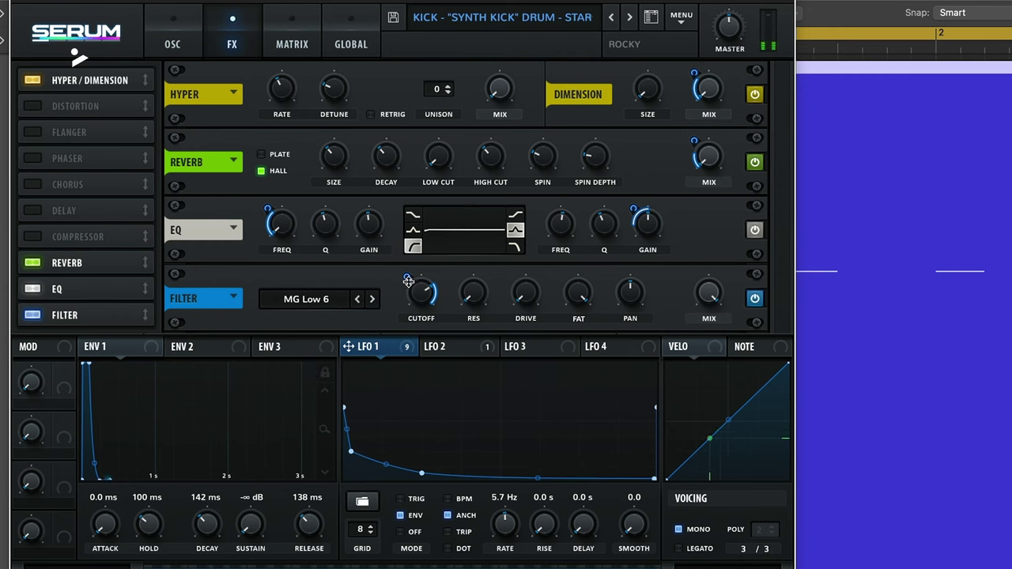
mouse_move(409, 275)
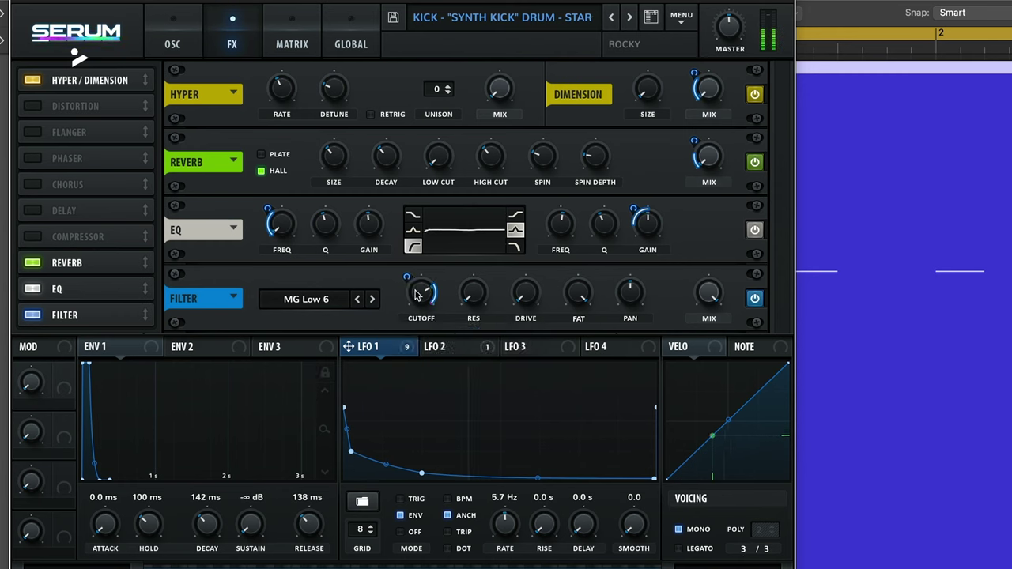
drag(416, 295, 421, 286)
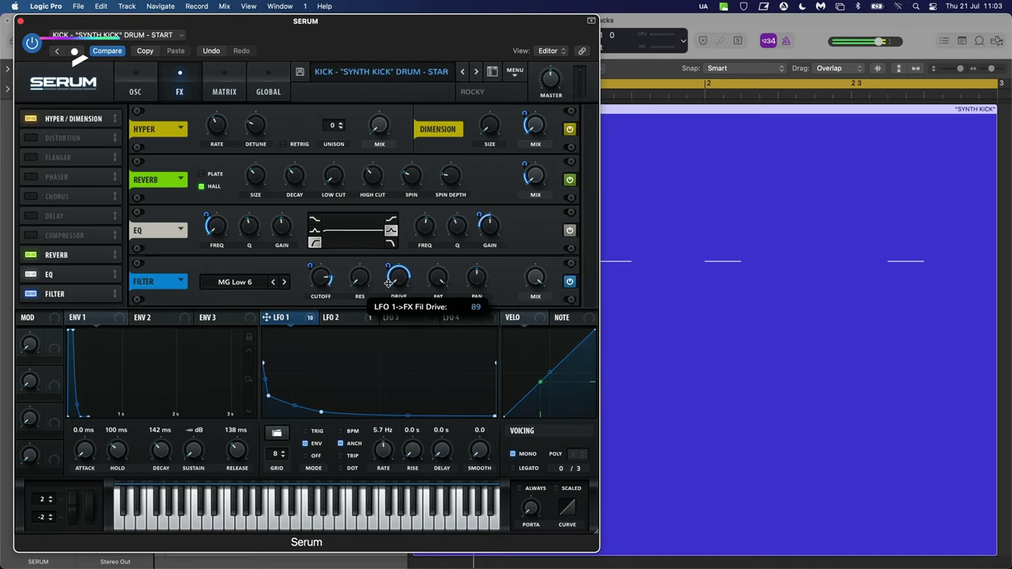
drag(384, 34, 558, 34)
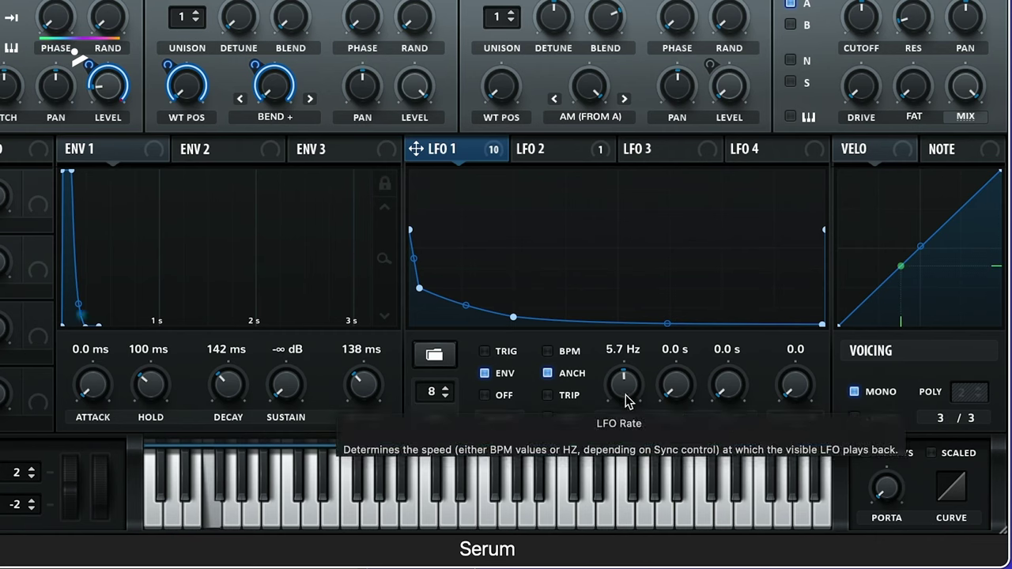
Step: Slow LFO 1's rate down to 2.4 Hz
drag(559, 458, 560, 471)
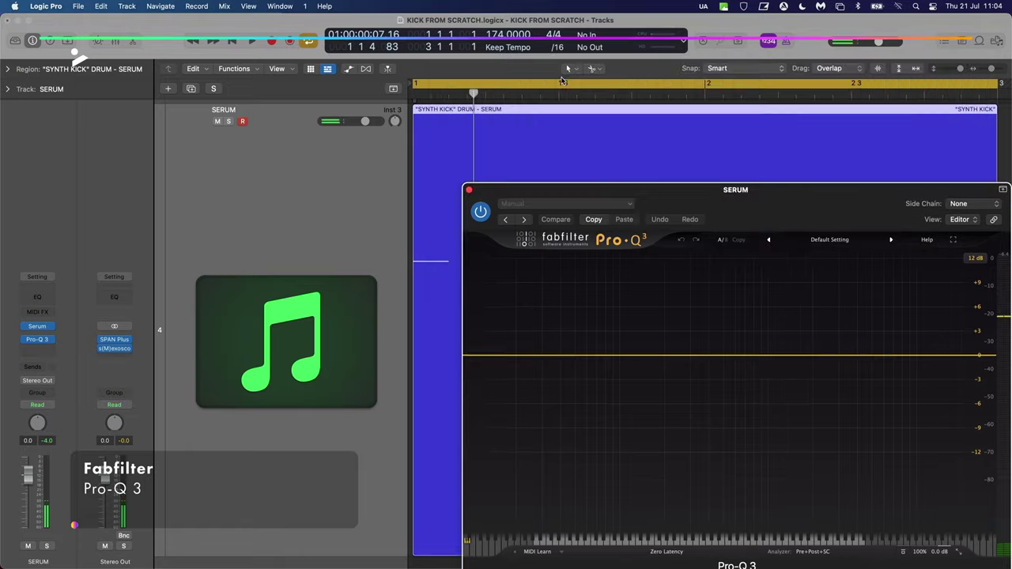
Step: Show the kick region's note editor, then hide it by enlarging the tracks area
key(e)
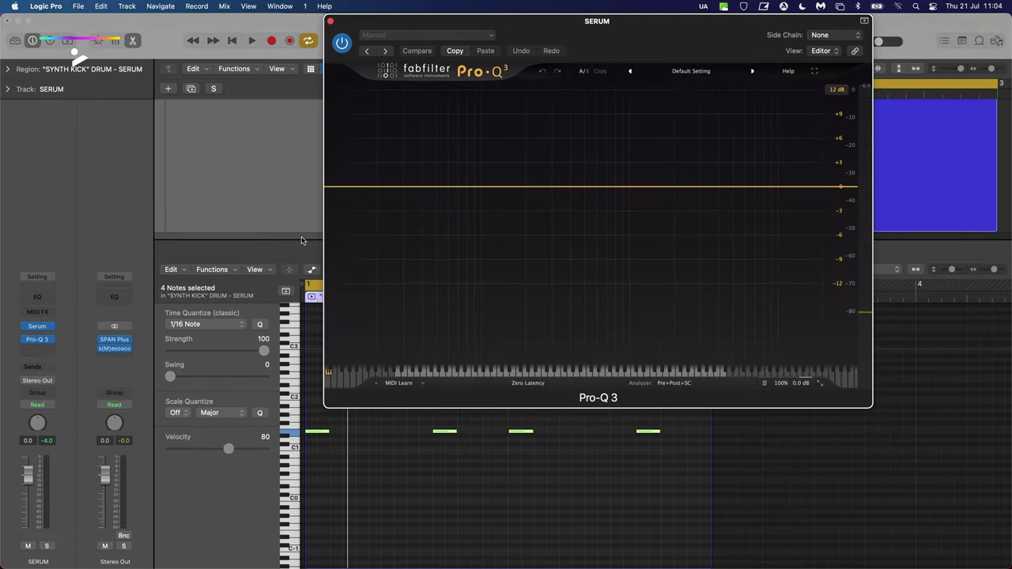
click(302, 240)
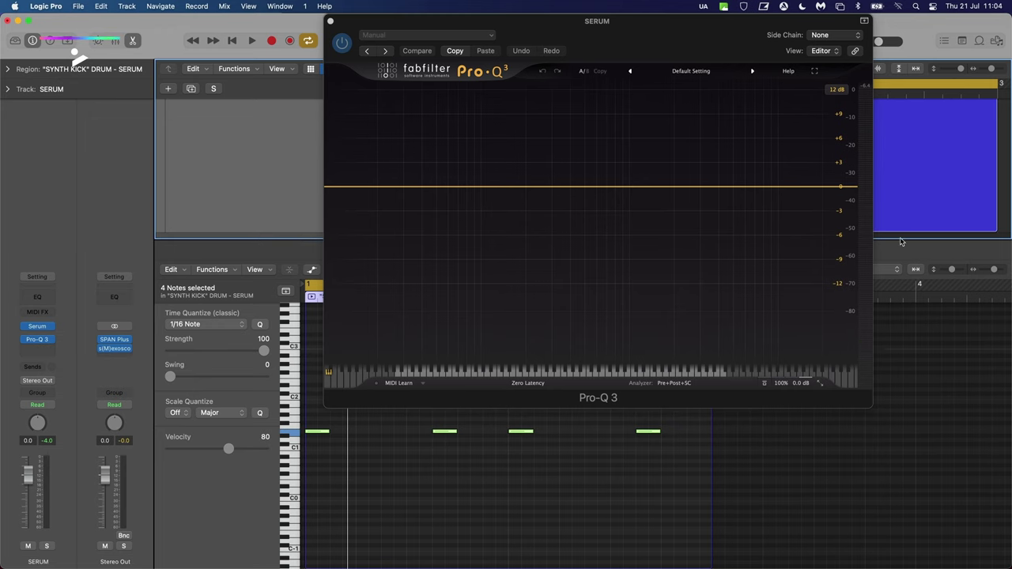
drag(901, 239, 881, 451)
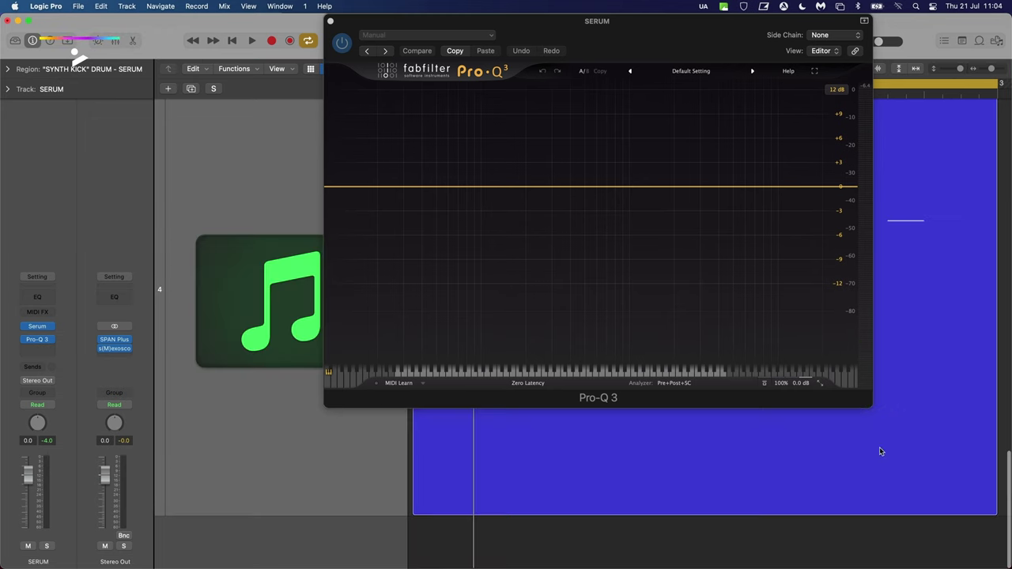
Step: Add an 18 dB/oct low-cut band in Pro-Q 3 at about 41 Hz with Q 0.900
click(359, 188)
click(357, 348)
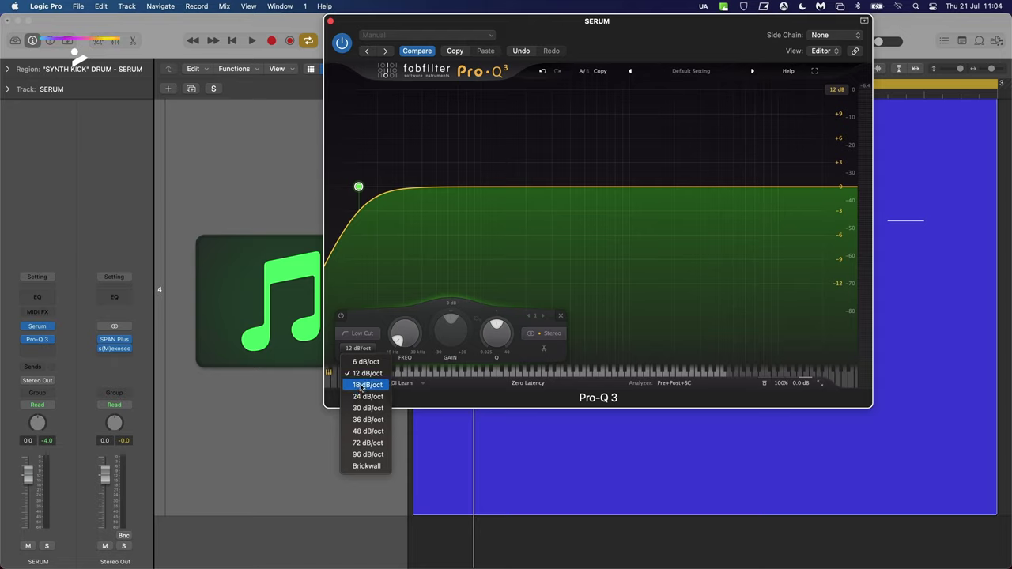
key(Escape)
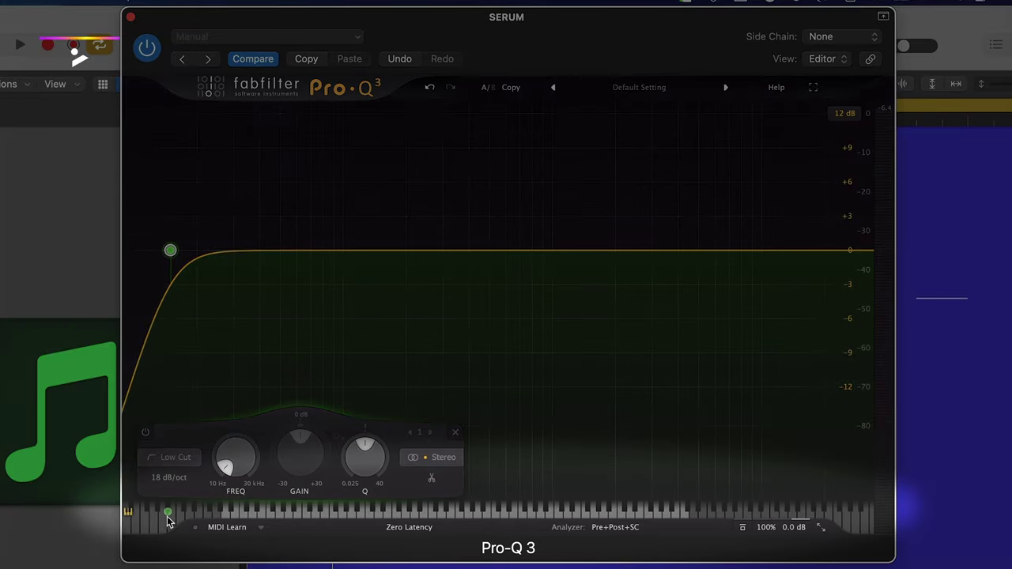
drag(168, 518, 326, 534)
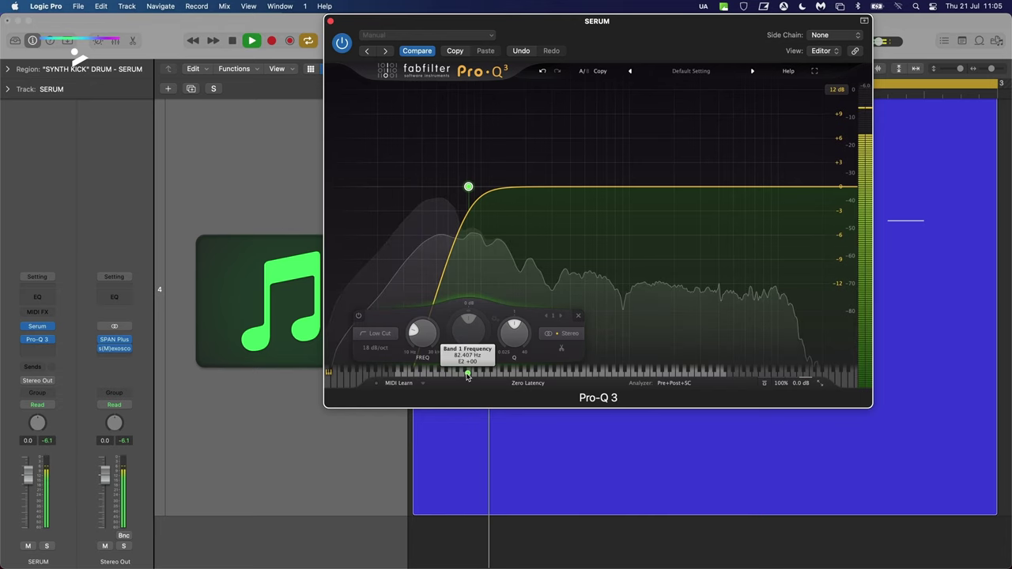
drag(463, 374, 423, 375)
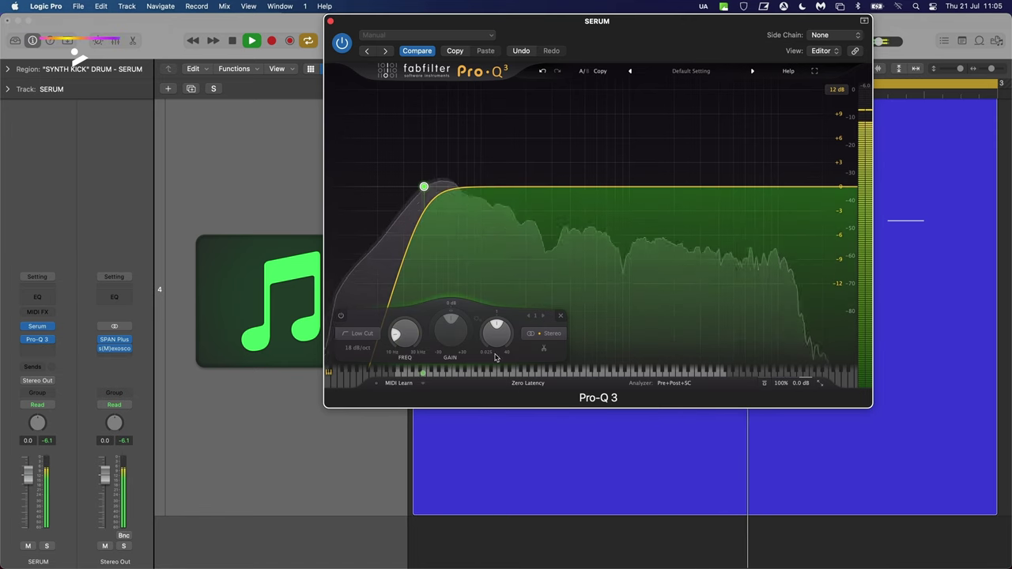
drag(495, 338, 491, 361)
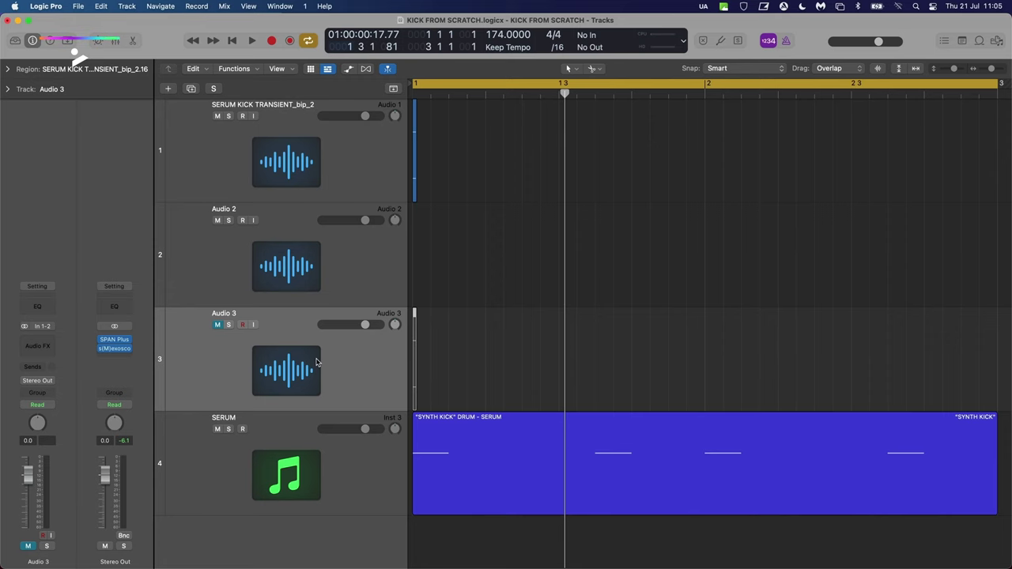
Step: Create software instrument track Inst 1 and expand Kit18Break11 108BPM_01.wav in the Browser
key(alt+super+s)
scroll(467, 336, down, 3)
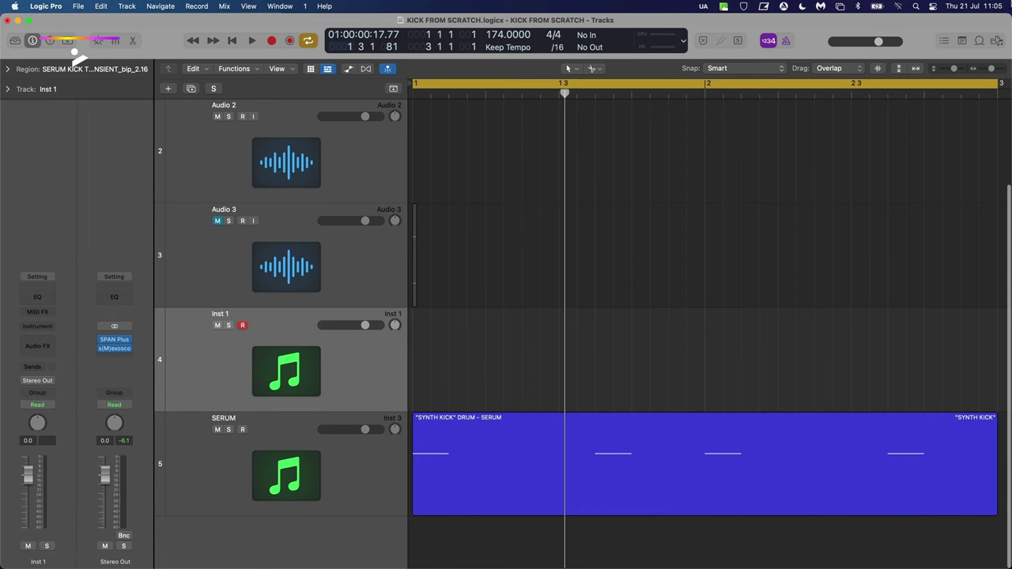
click(995, 44)
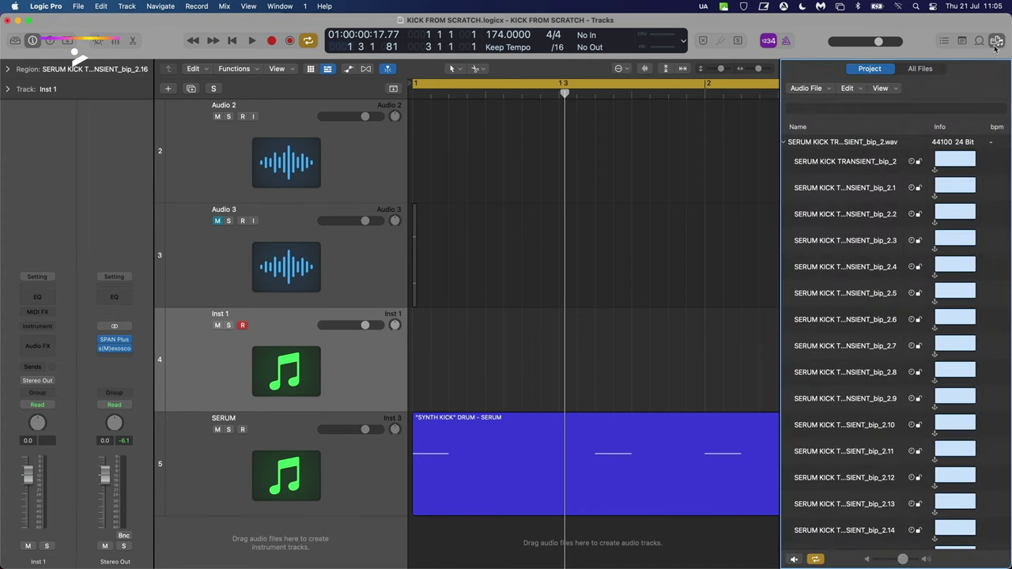
click(787, 145)
click(787, 145)
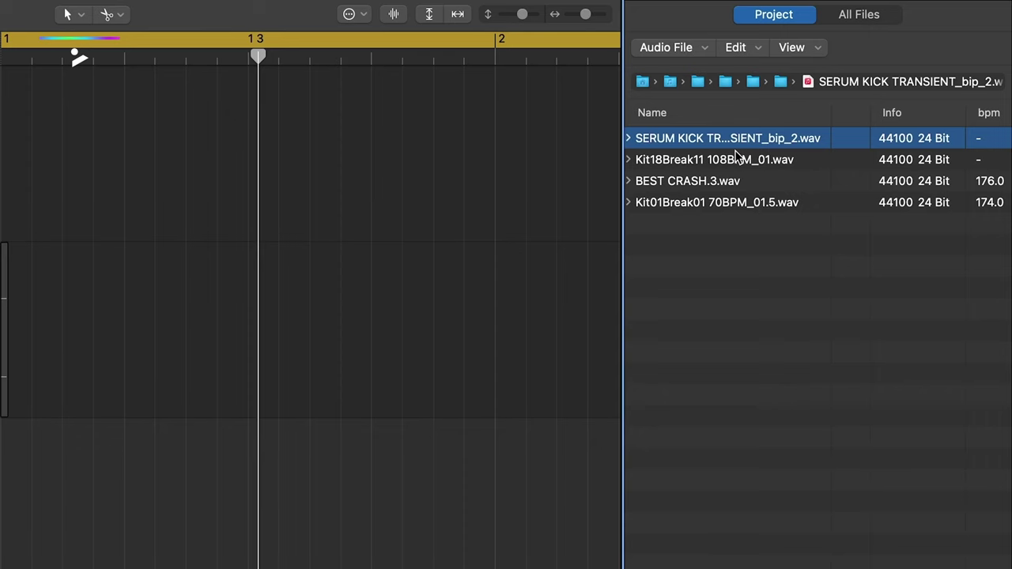
click(738, 158)
key(Right)
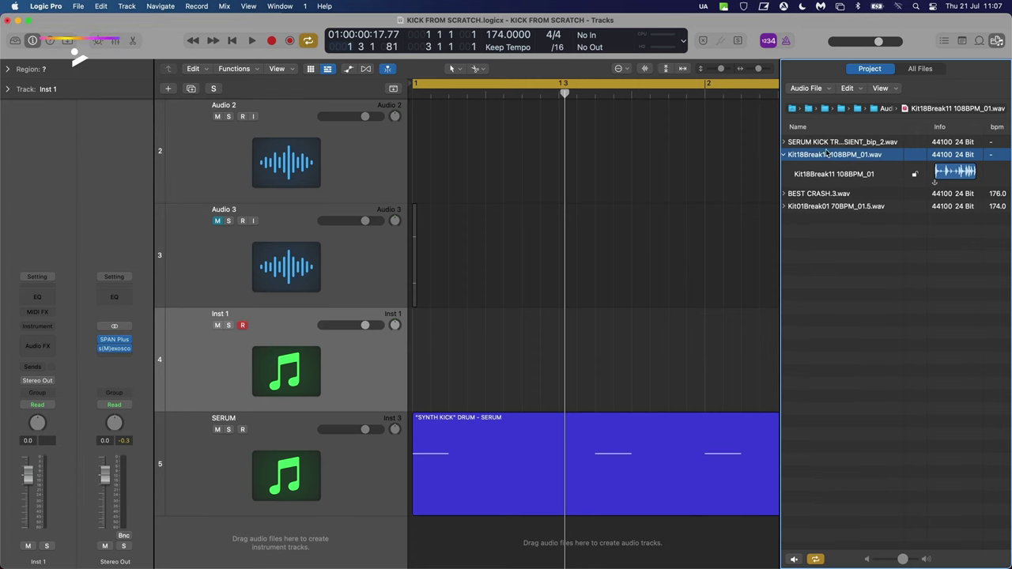
Step: Load the Kit18Break11 break onto Inst 1 as an Optimized Quick Sampler
drag(827, 154, 307, 405)
drag(311, 341, 315, 348)
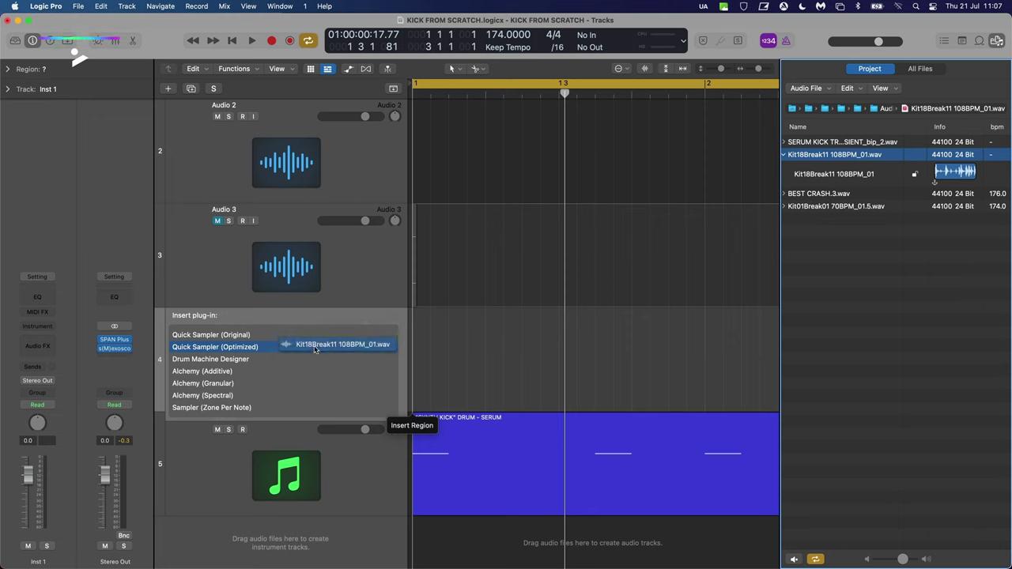
drag(314, 349, 314, 349)
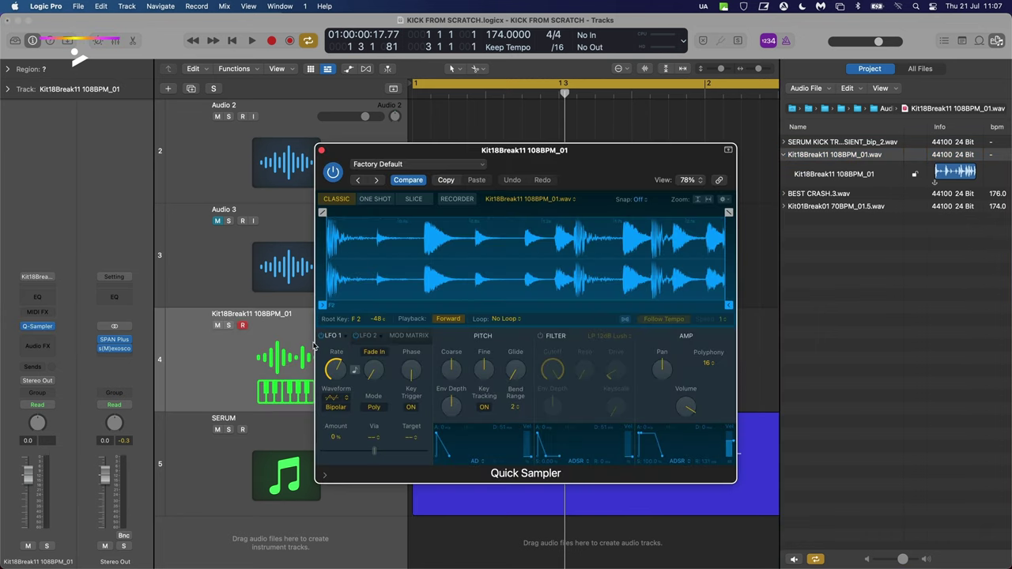
Step: Close the Browser, enlarge Quick Sampler to 124%, and slice the break at its transients
drag(586, 164, 429, 35)
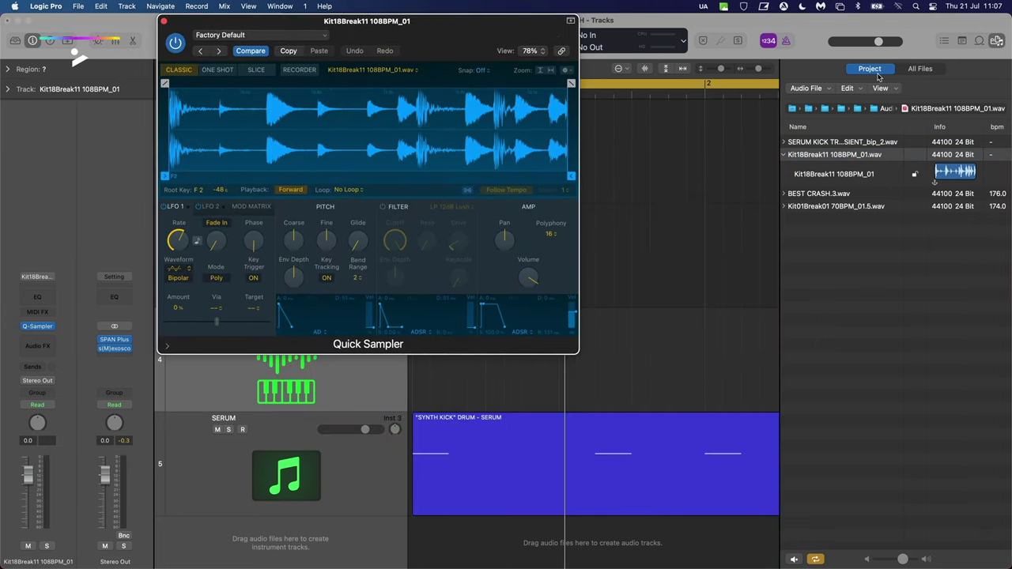
click(1000, 44)
drag(575, 348, 822, 506)
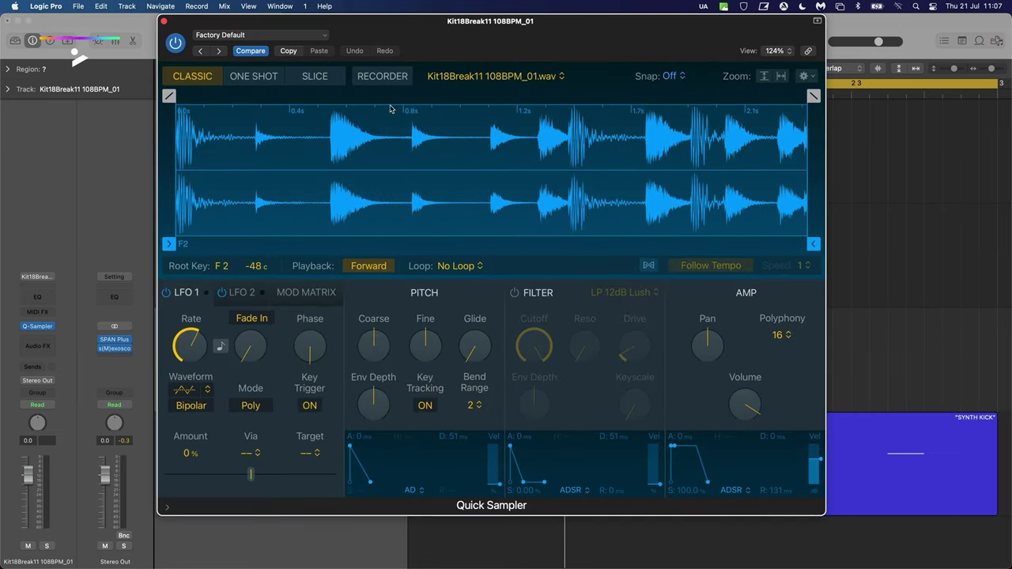
click(316, 76)
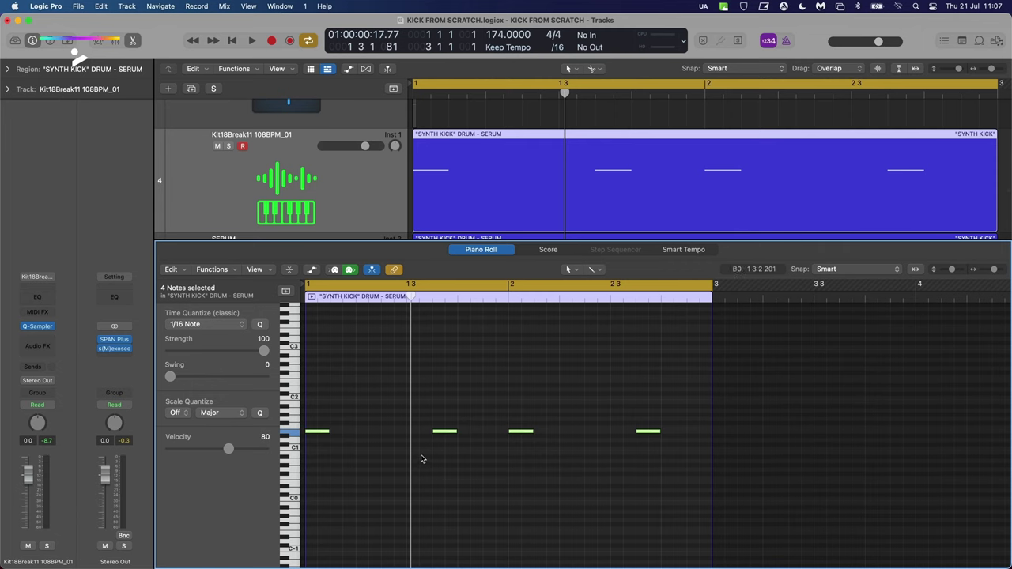
Step: Move two of the four copied kick notes to other slice keys, then solo the break and play
drag(321, 421, 321, 420)
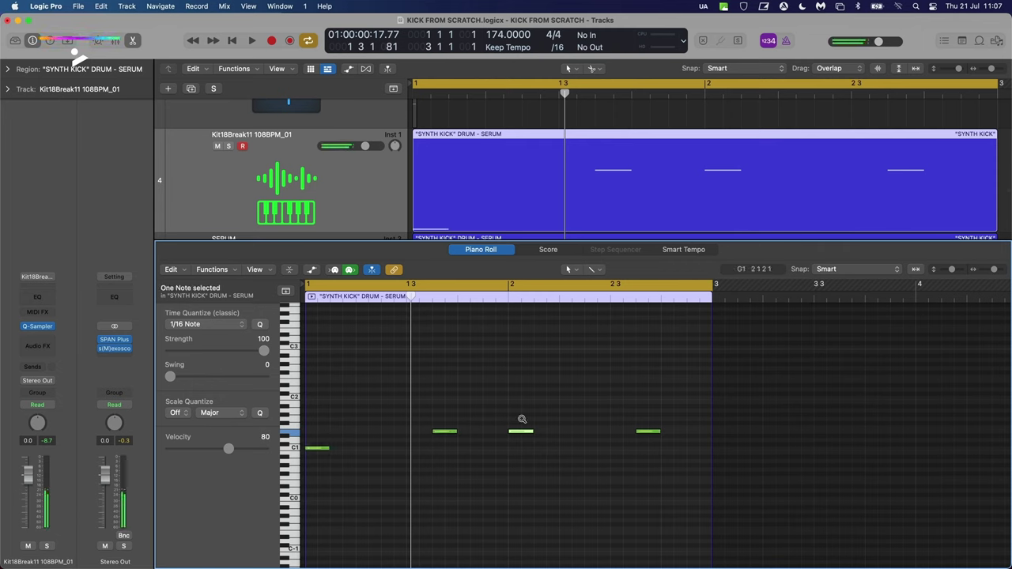
drag(660, 432, 533, 431)
drag(661, 410, 427, 436)
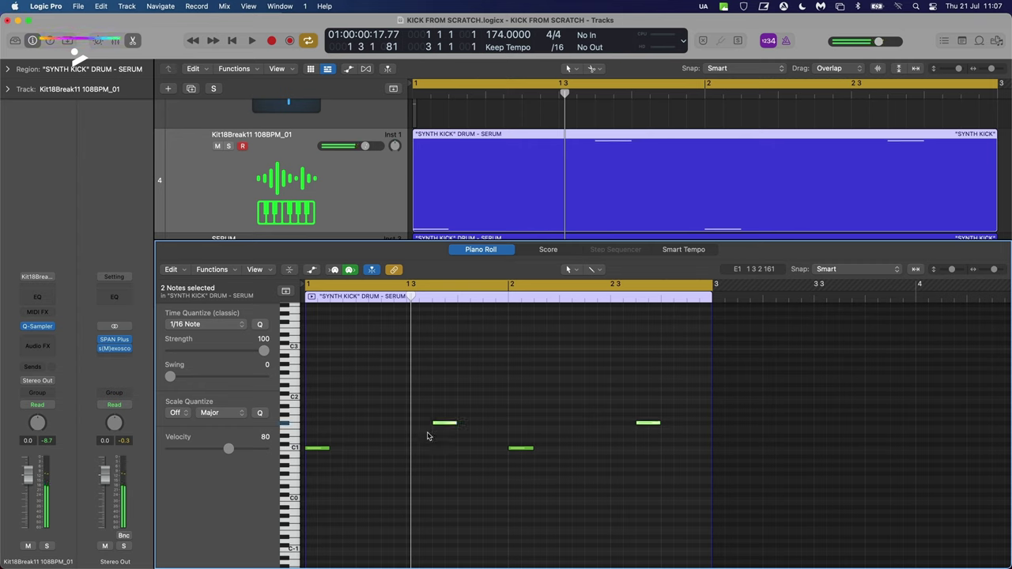
click(229, 146)
key(space)
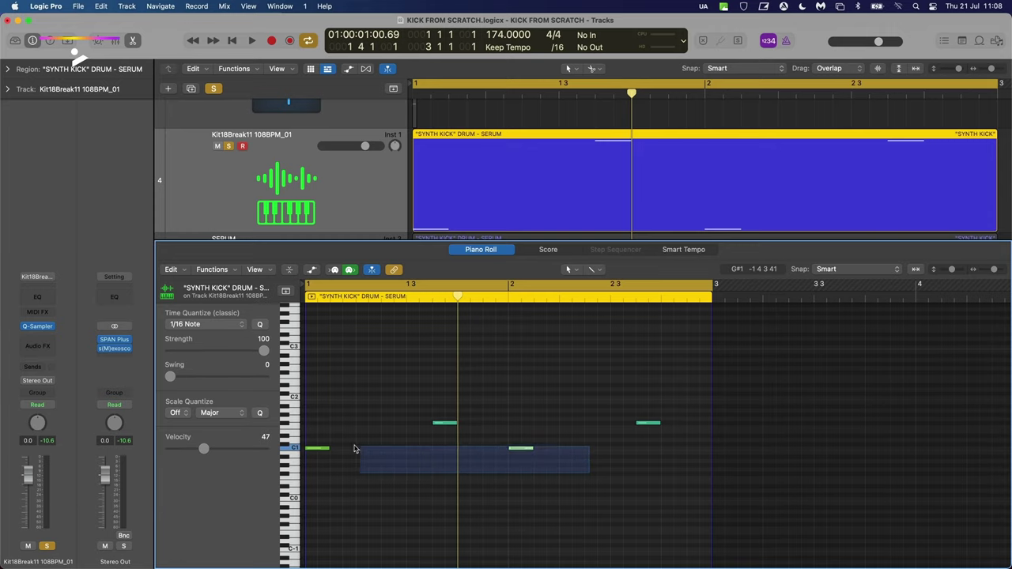
Step: Select a pair of notes in the break pattern and play it back
drag(358, 448, 655, 428)
key(space)
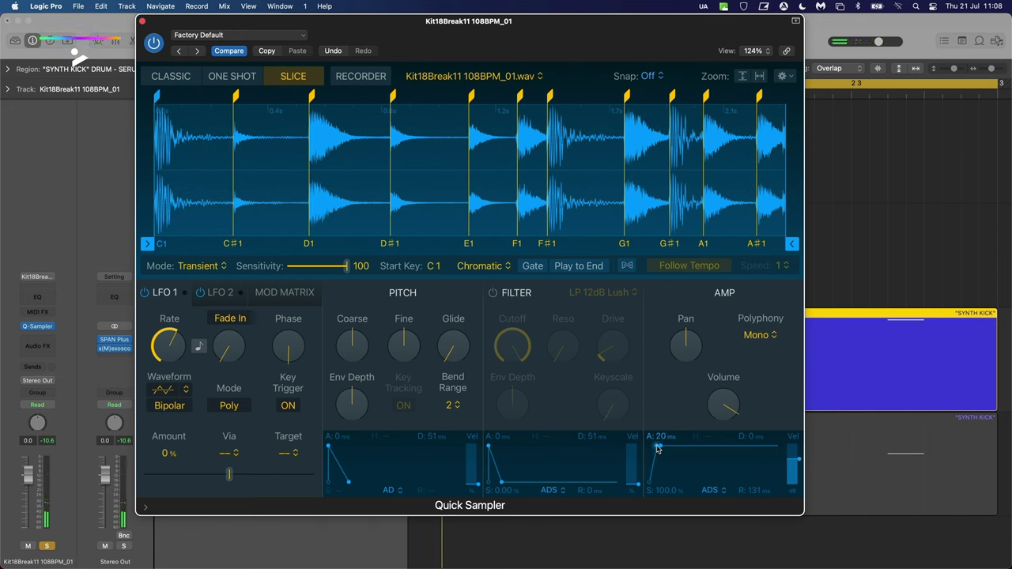
Step: Lengthen the Quick Sampler amp attack to 20 ms and unsolo the break and SERUM kick tracks
drag(656, 449, 662, 453)
drag(197, 21, 401, 20)
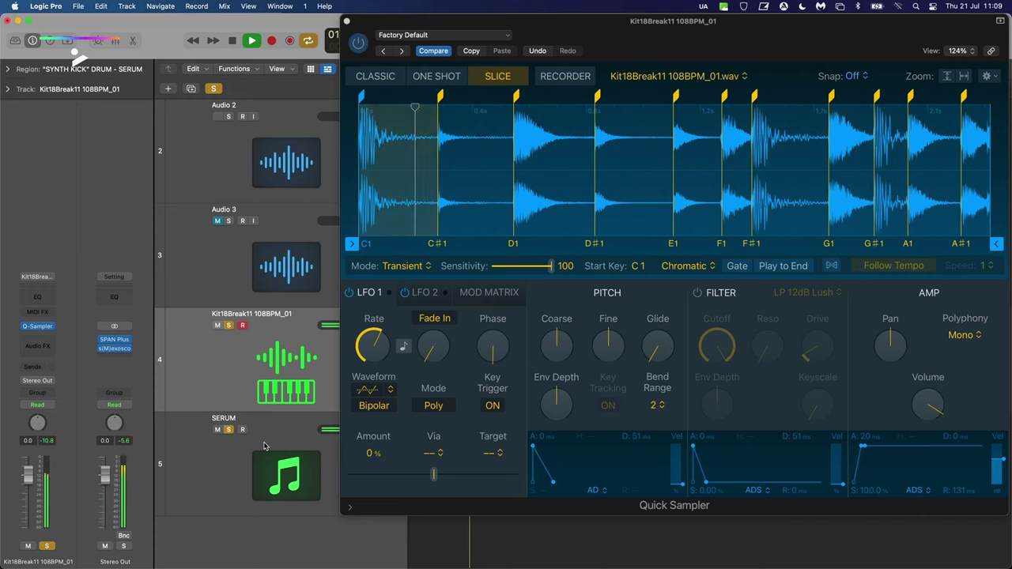
click(228, 325)
click(229, 429)
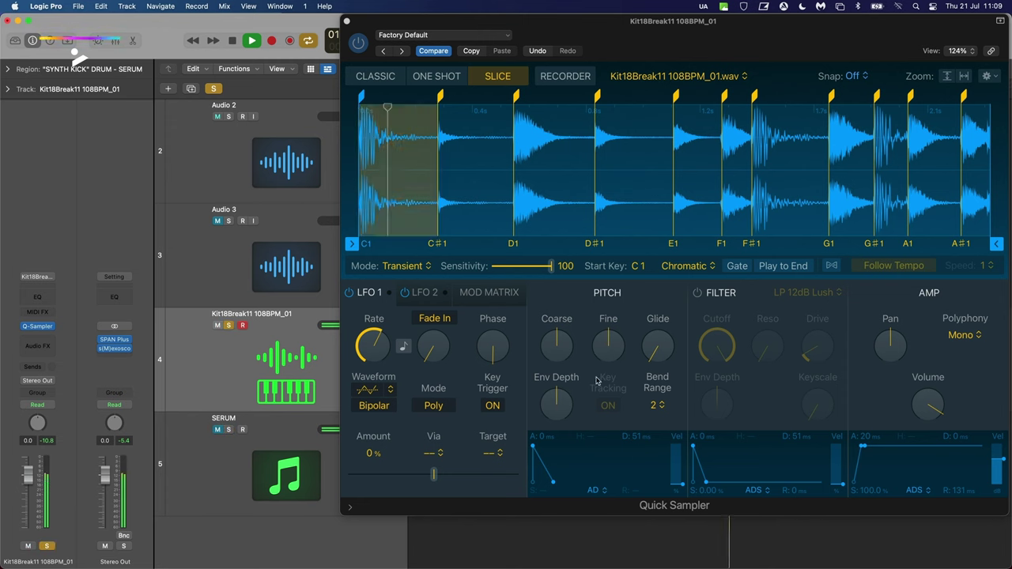
Step: Tune the break slices down to -4 coarse, re-solo the SERUM kick, and shorten amp decay to 188 ms
drag(565, 356, 565, 359)
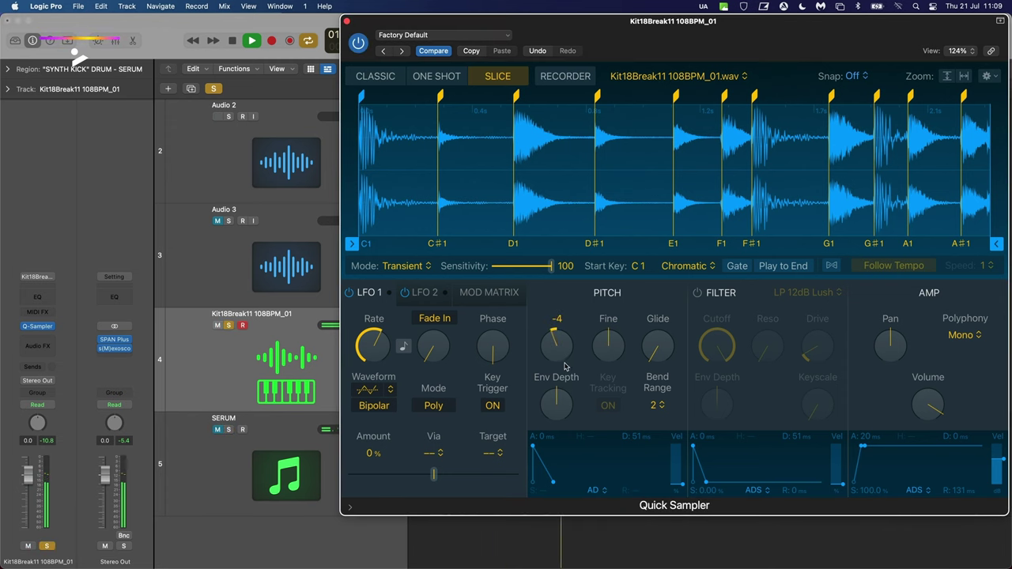
click(228, 429)
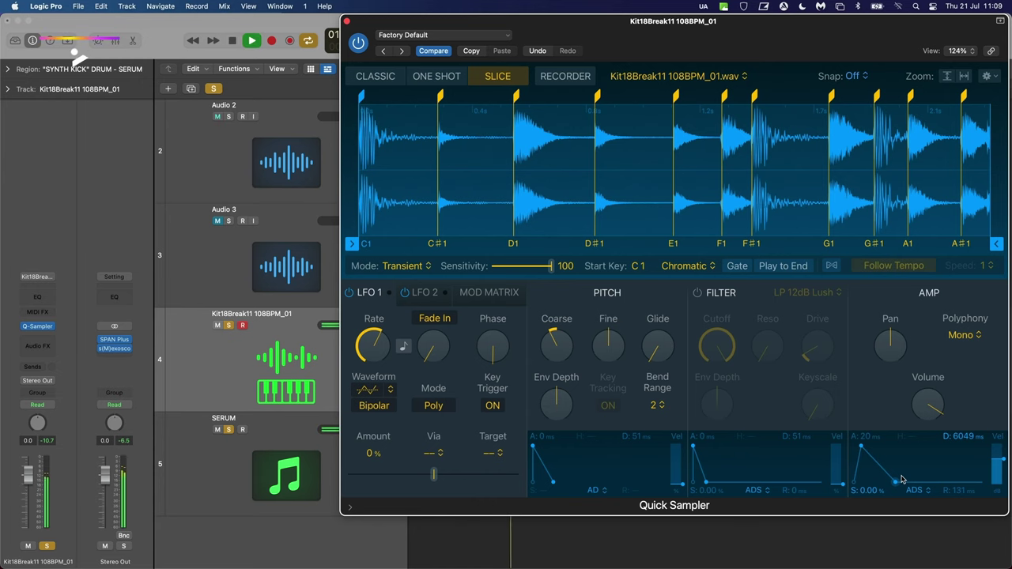
drag(902, 478, 882, 488)
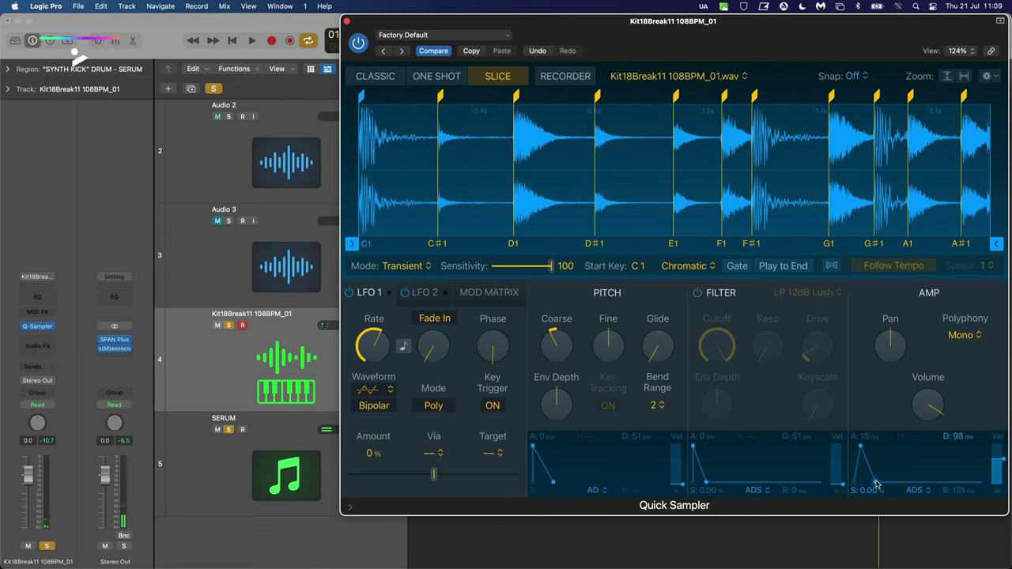
drag(876, 484, 878, 485)
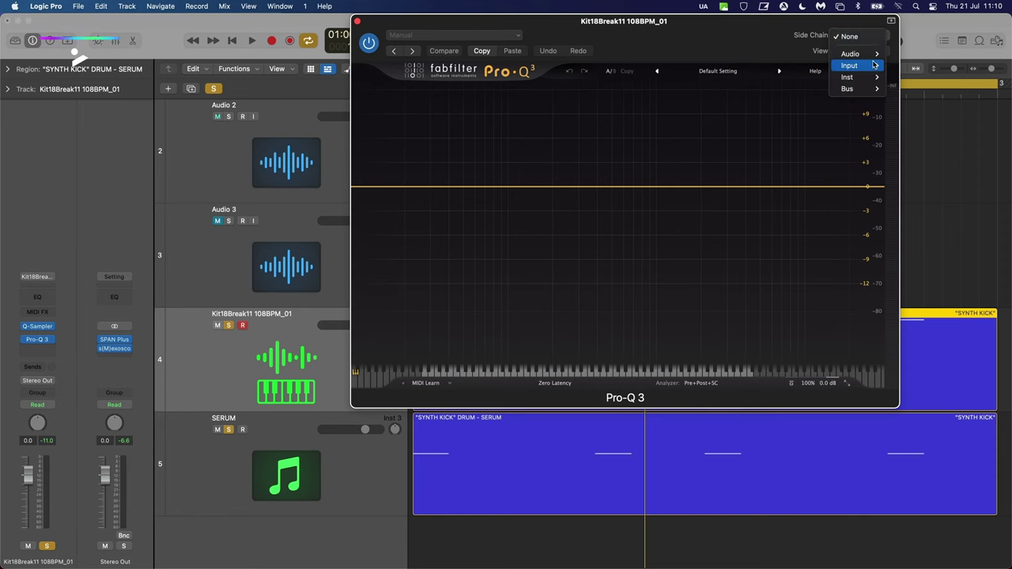
Step: Route SERUM (Inst 3) into Pro-Q 3's side chain and check the analyzer during playback
mouse_move(861, 77)
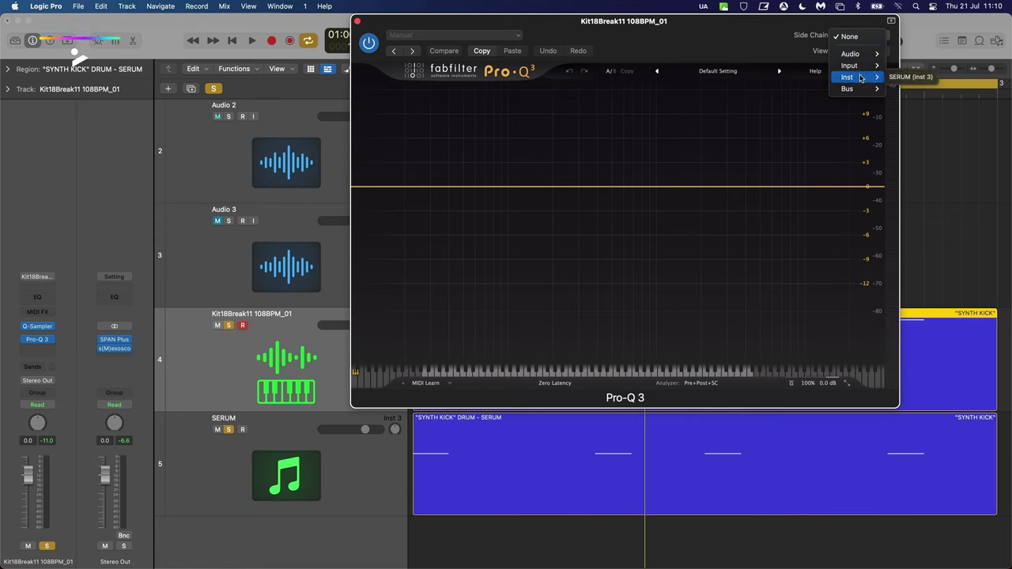
click(917, 77)
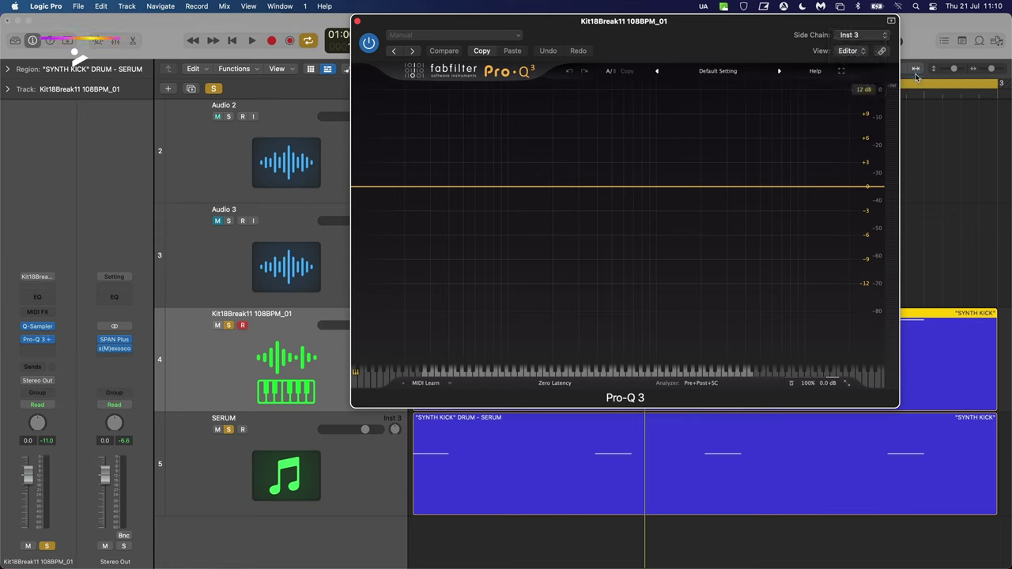
click(699, 383)
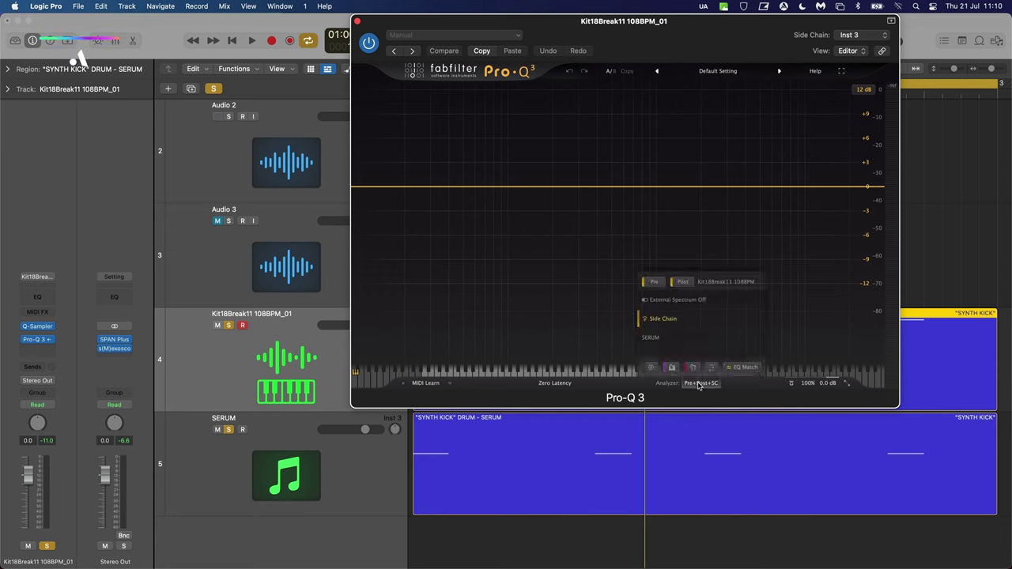
key(space)
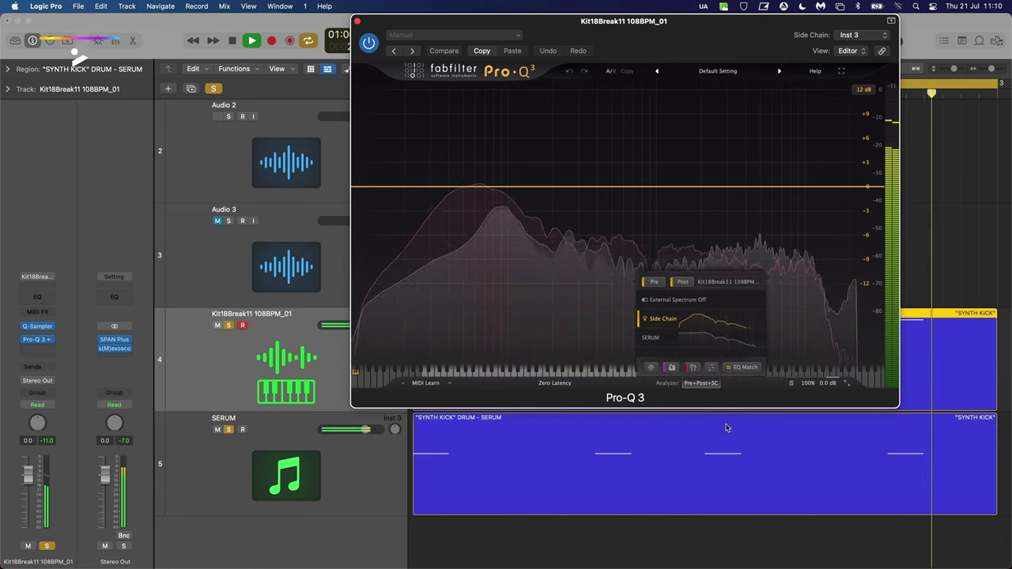
click(701, 384)
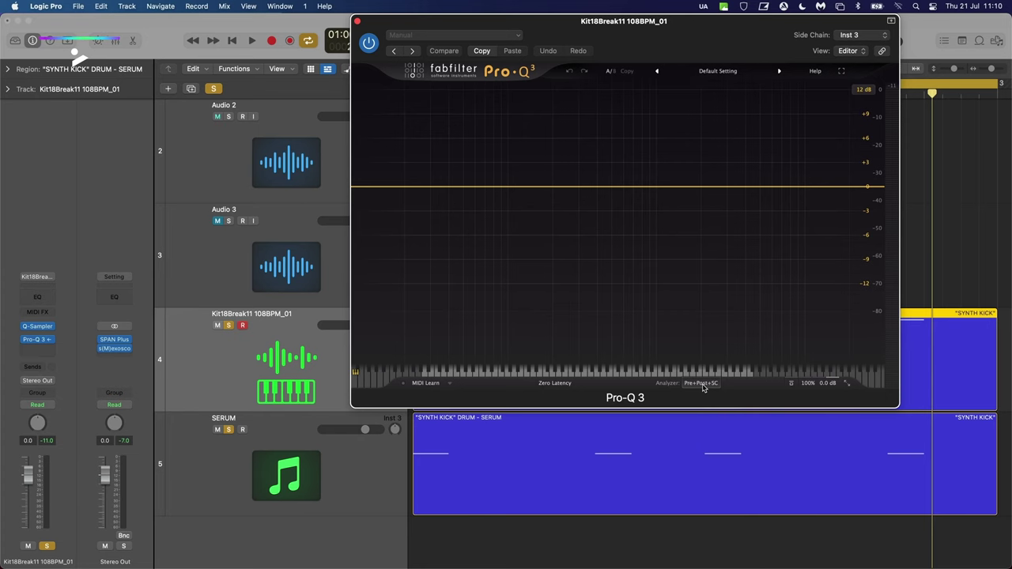
key(space)
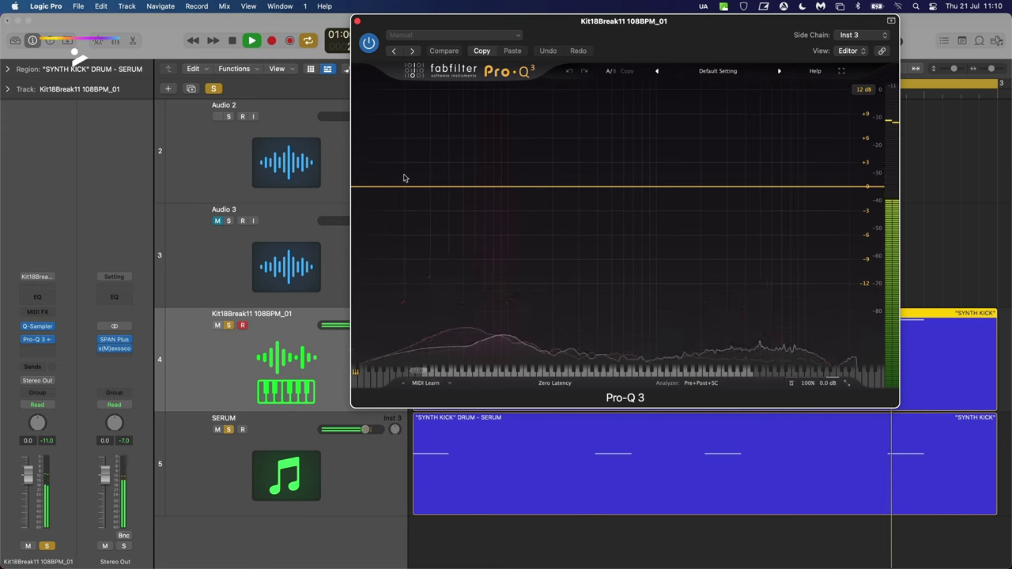
Step: Add a low-cut band to the break in Pro-Q 3 with a 12 dB/oct slope
click(381, 187)
click(386, 348)
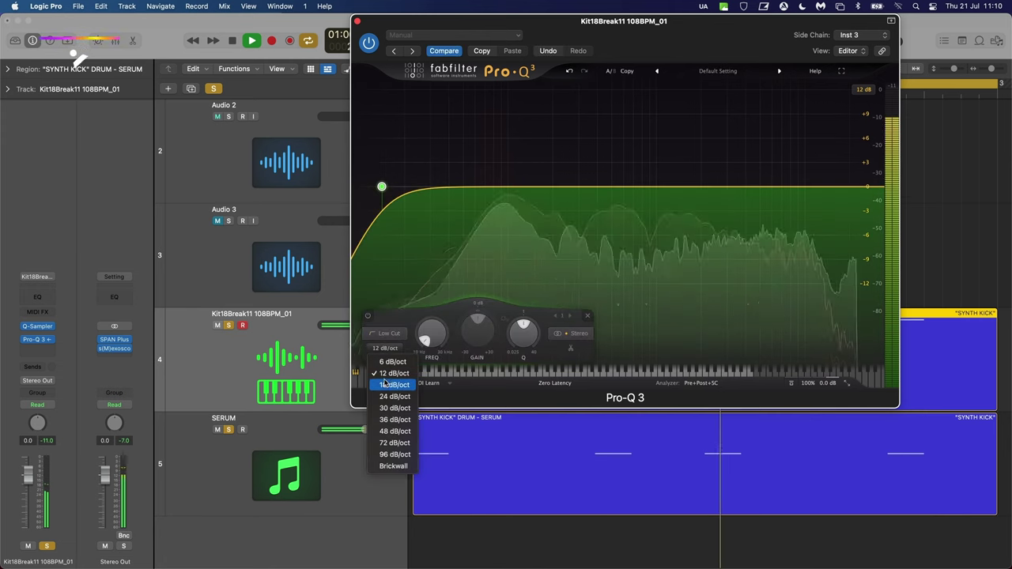
click(397, 384)
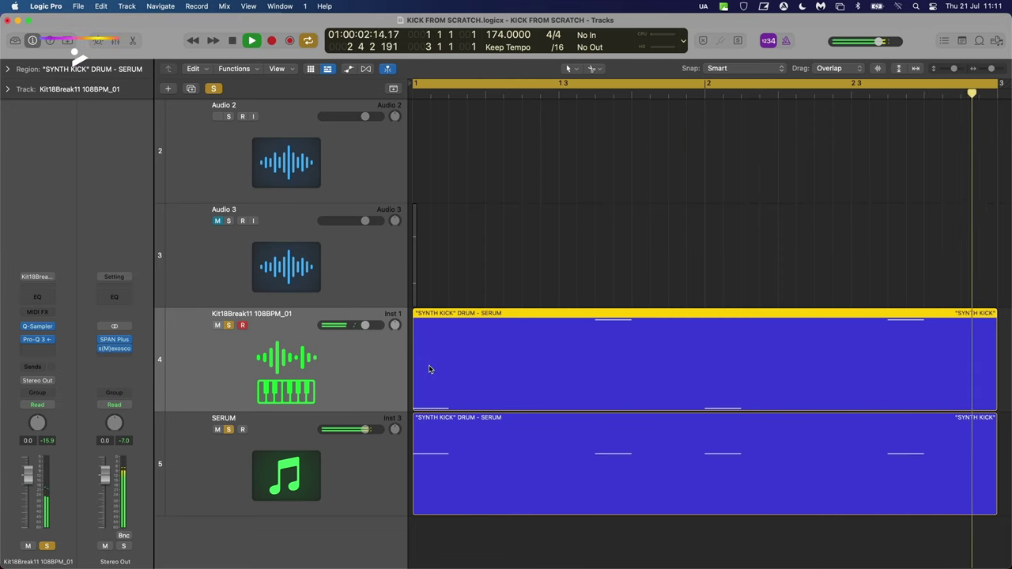
Step: Stop playback and insert Ozone 8 Exciter in stereo after Pro-Q 3 on the break track
key(space)
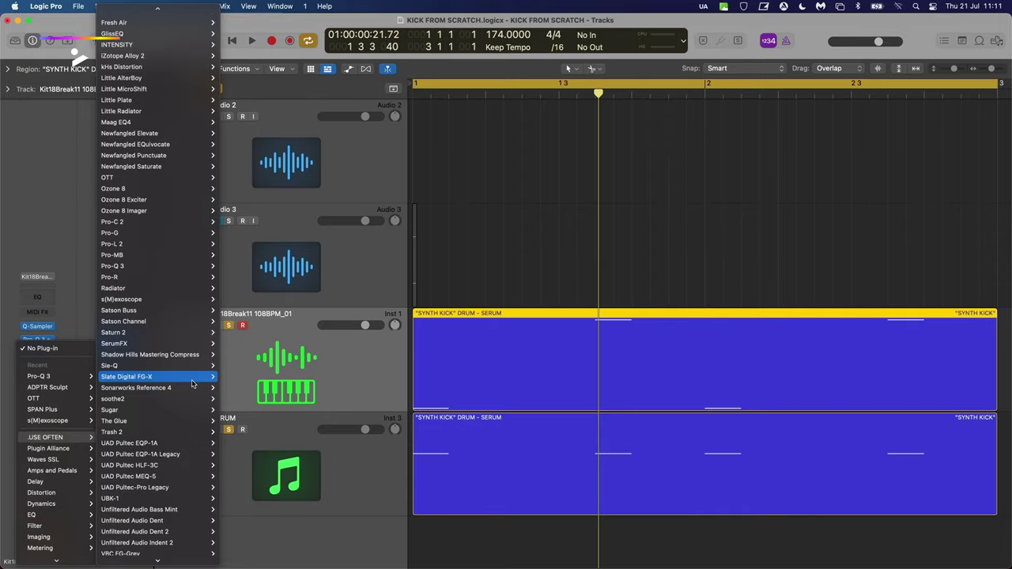
scroll(192, 380, up, 10)
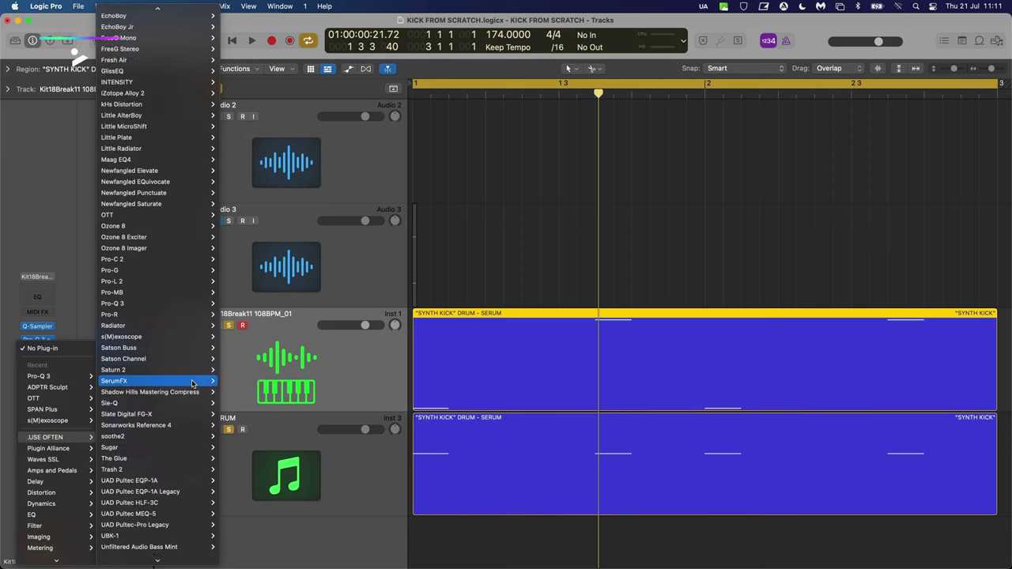
click(239, 362)
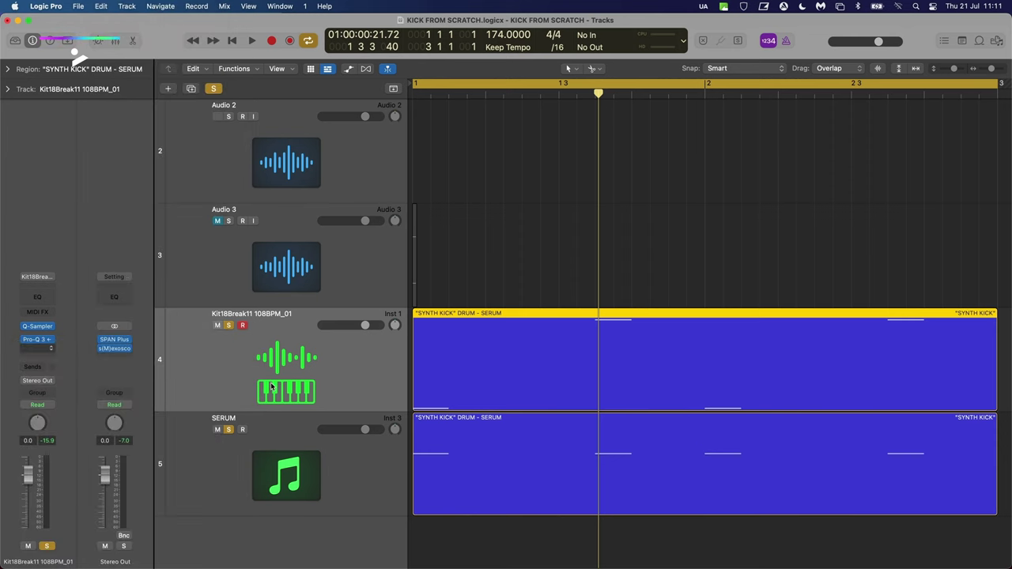
drag(695, 161, 607, 113)
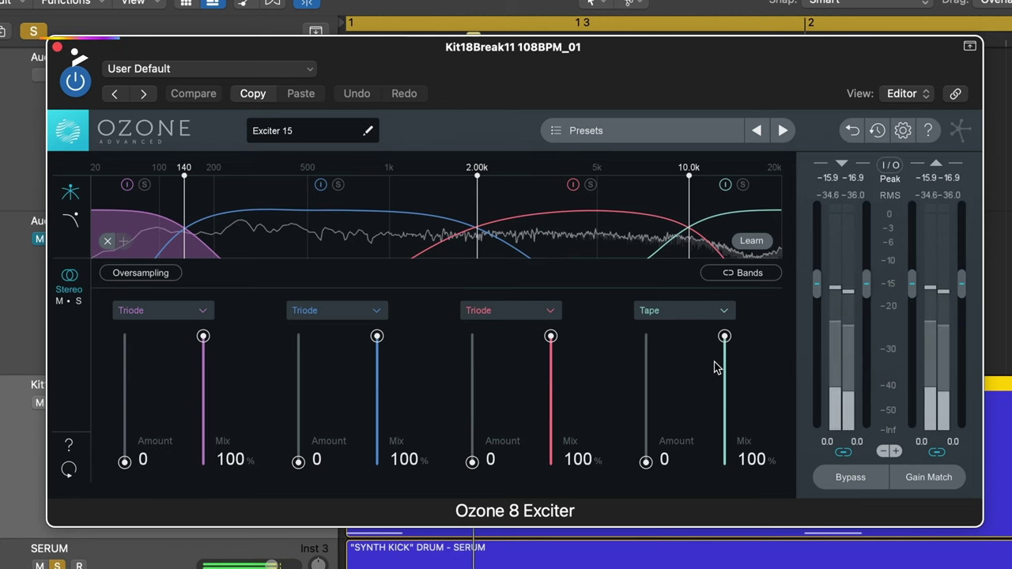
Step: Set the Exciter's Tape amount to about 9.8 and third-band Triode amount to about 4.9
drag(646, 462, 646, 375)
drag(472, 462, 479, 422)
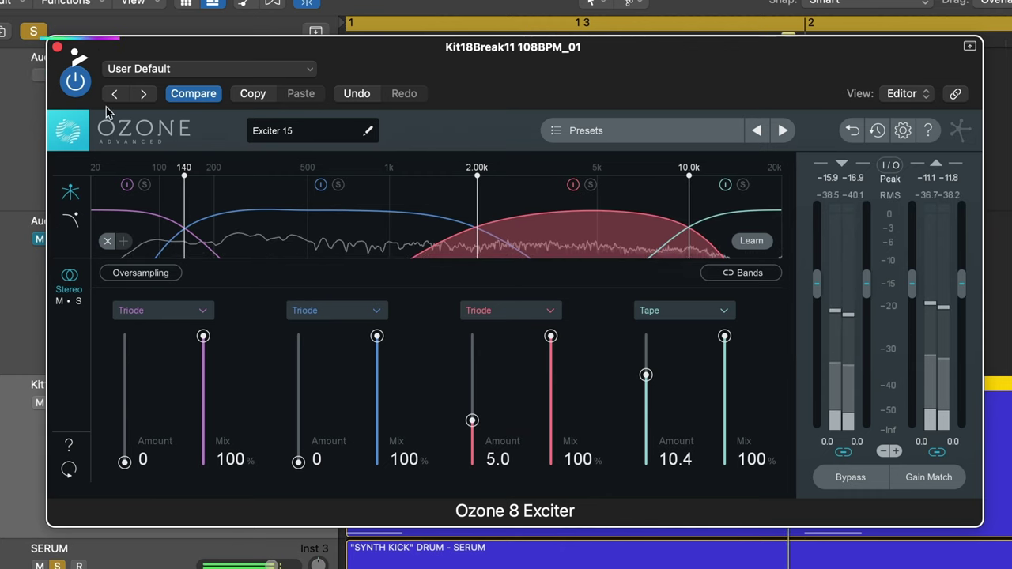
click(77, 82)
drag(646, 375, 648, 386)
drag(472, 420, 476, 423)
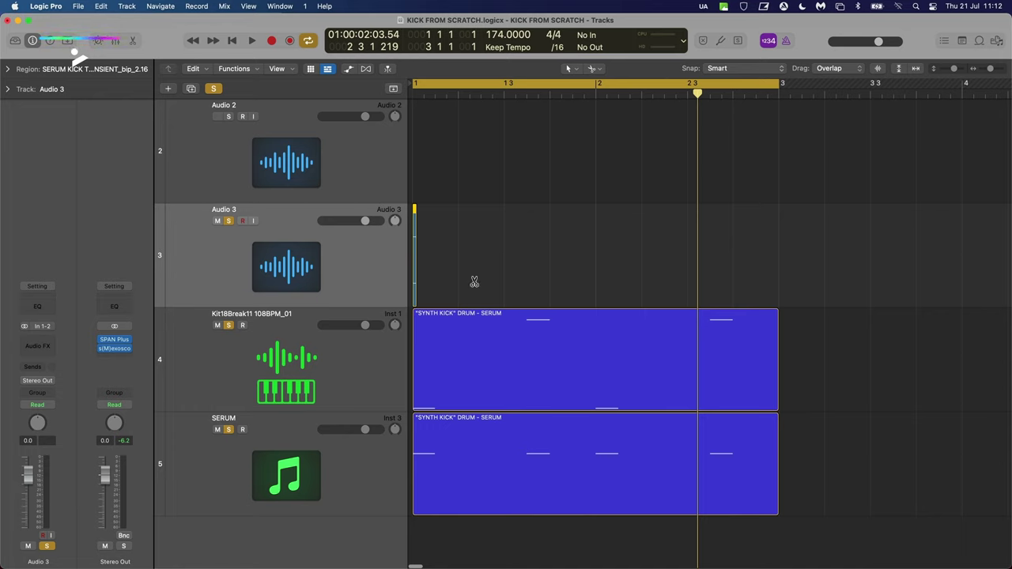
Step: Scrub the playhead back to bar 2 to inspect the Audio 3 transient region
drag(572, 101, 527, 96)
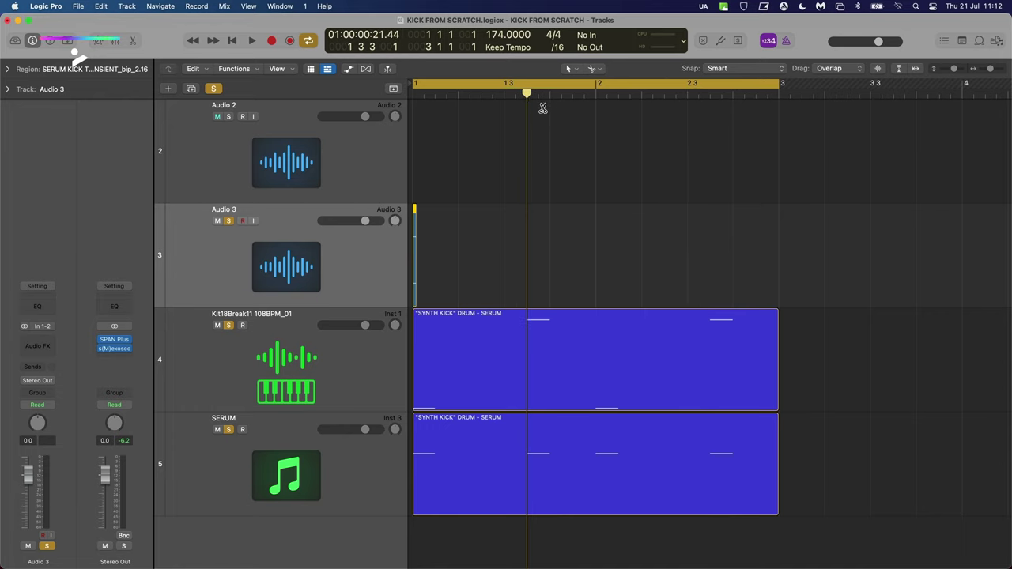
drag(607, 96, 595, 97)
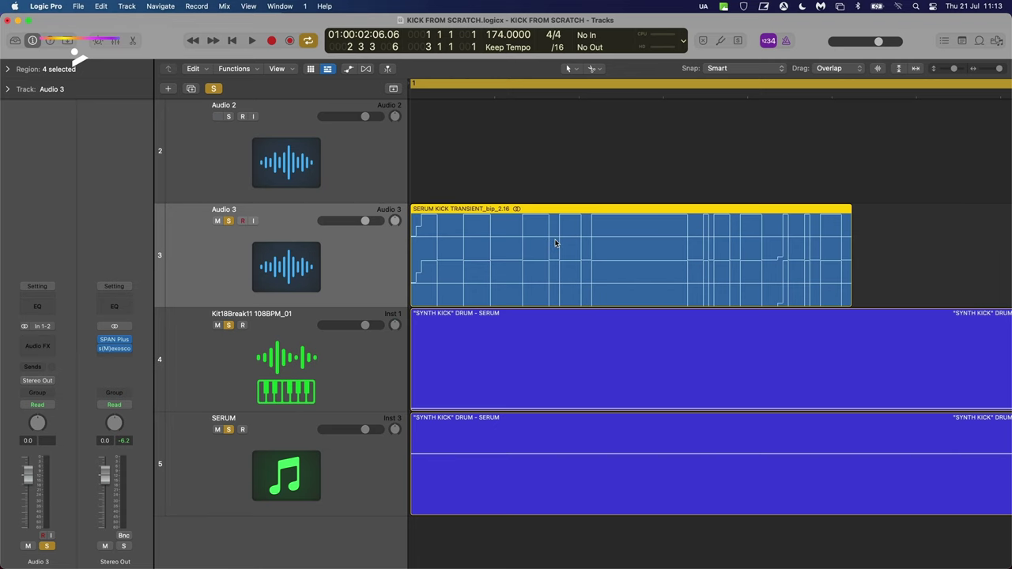
Step: Join the thin SERUM KICK transient pieces on Audio 3 into one region
scroll(556, 243, right, 1)
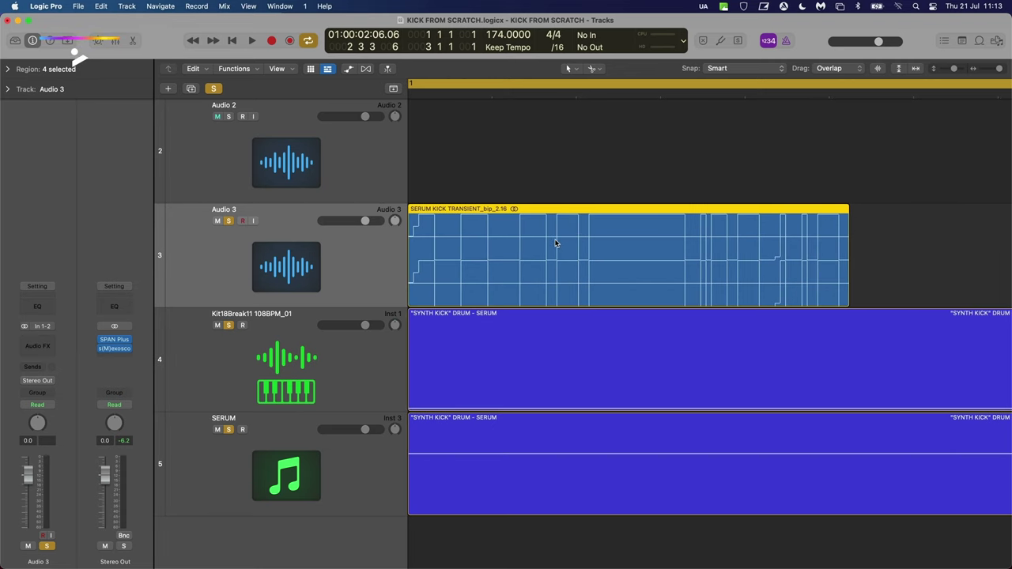
key(z)
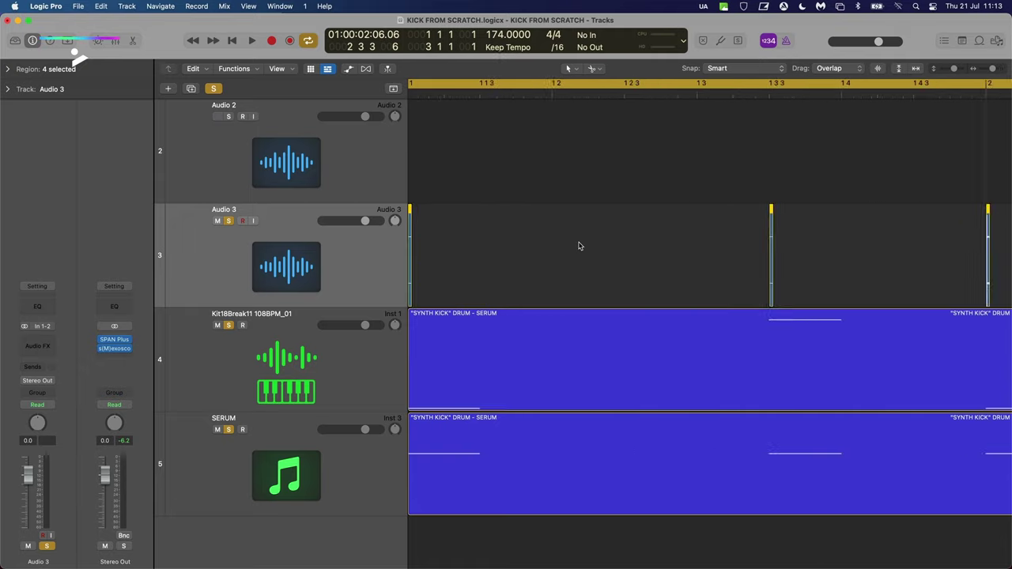
drag(864, 248, 422, 243)
key(super+z)
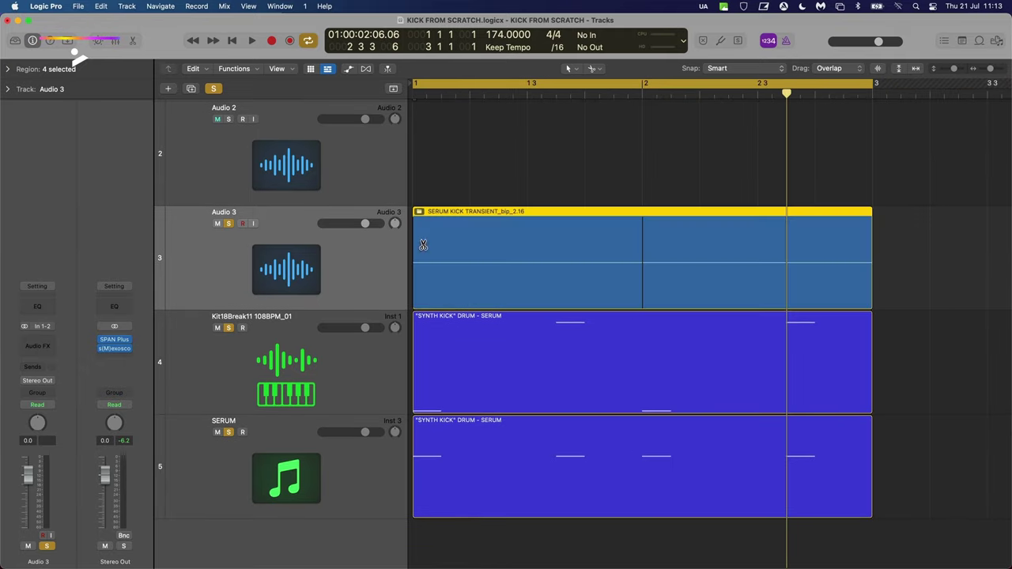
click(523, 181)
Step: Colour the regions on all three tracks indigo and unmute the Audio 3 transient track
drag(971, 480, 637, 272)
key(alt+c)
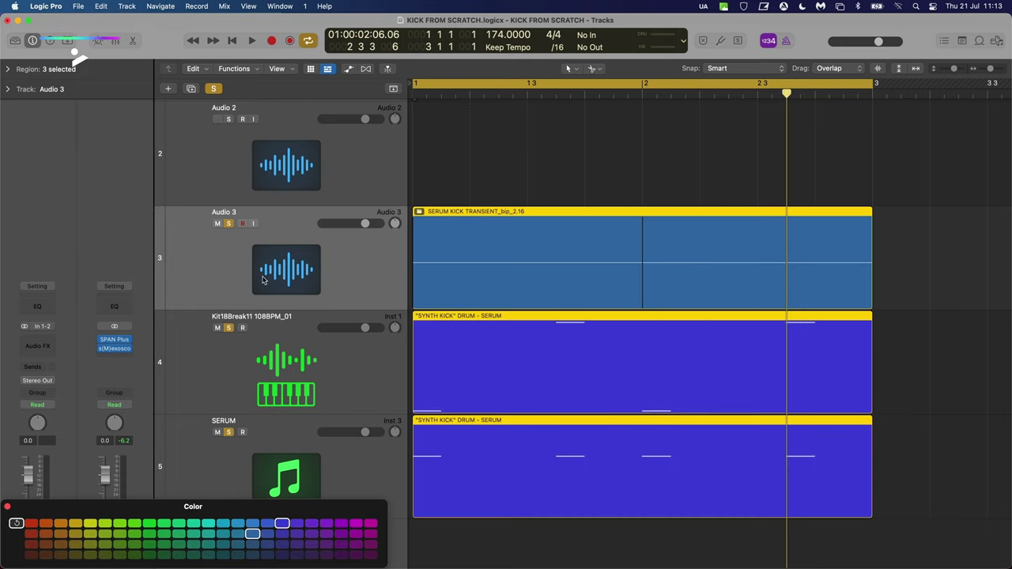
click(283, 523)
click(8, 507)
click(578, 167)
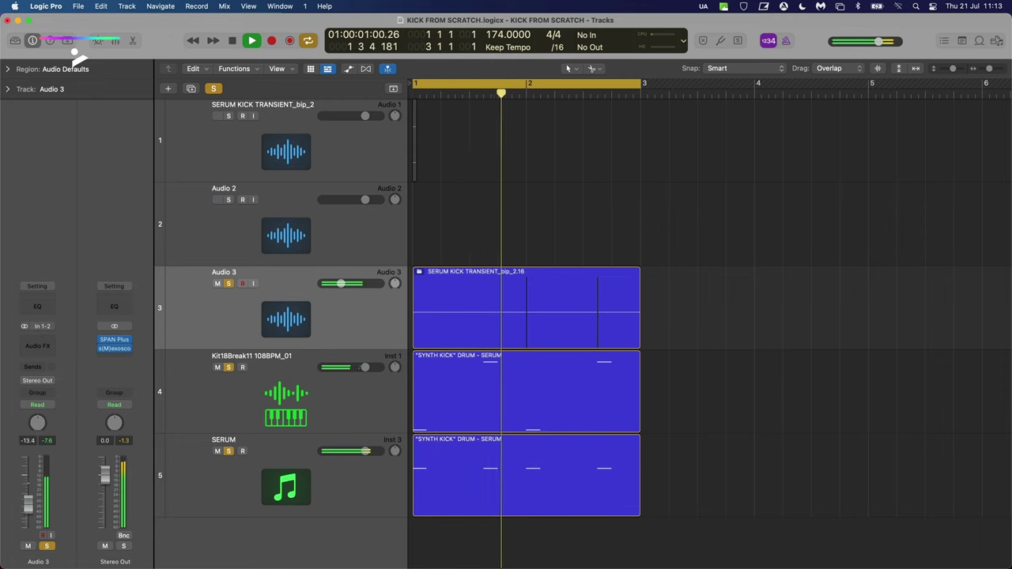
click(28, 547)
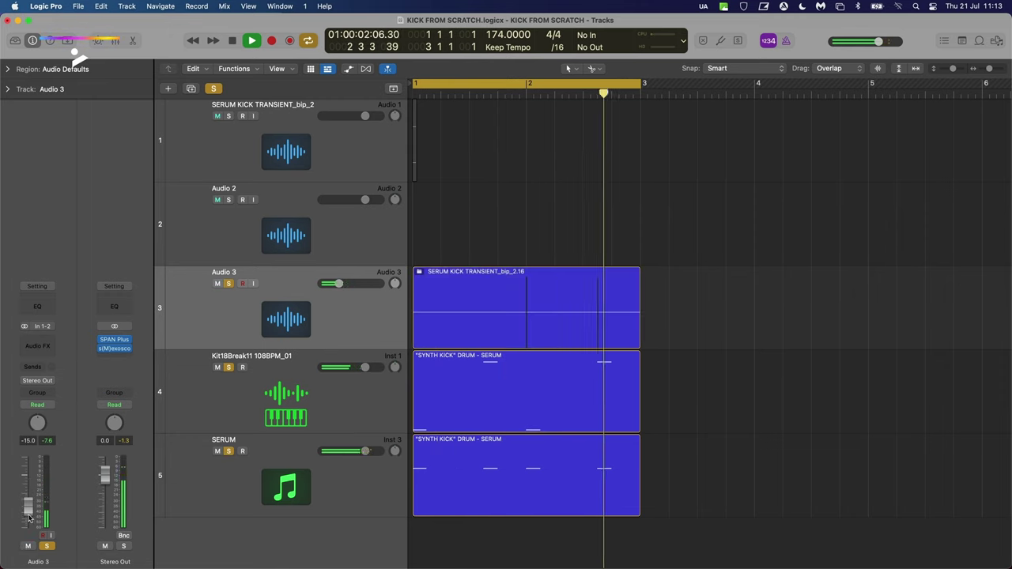